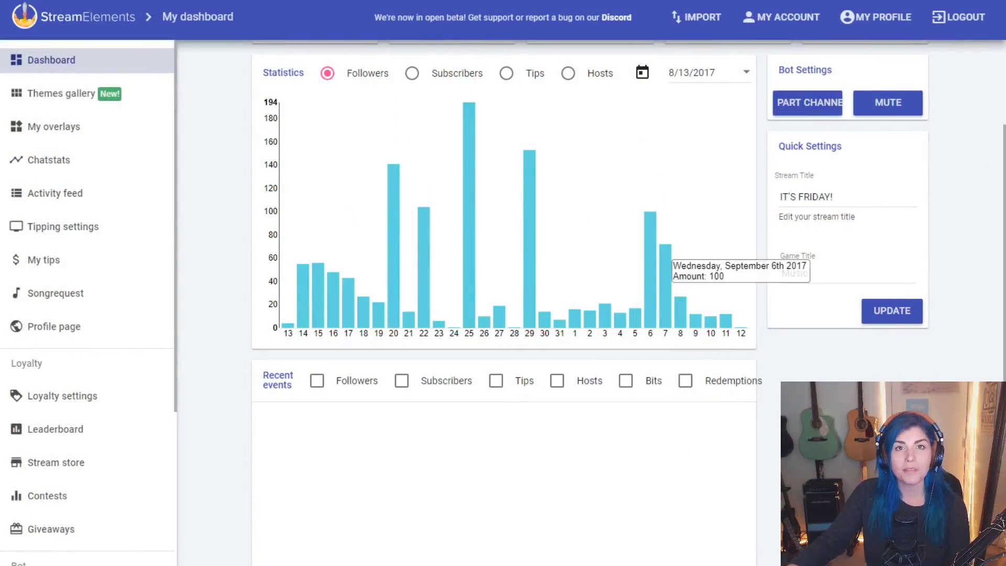
From My overlays, open the ALERT VIDEO TEST - FIRST STRIKE ANIMATED TALK overlay for editing.
left_click(54, 131)
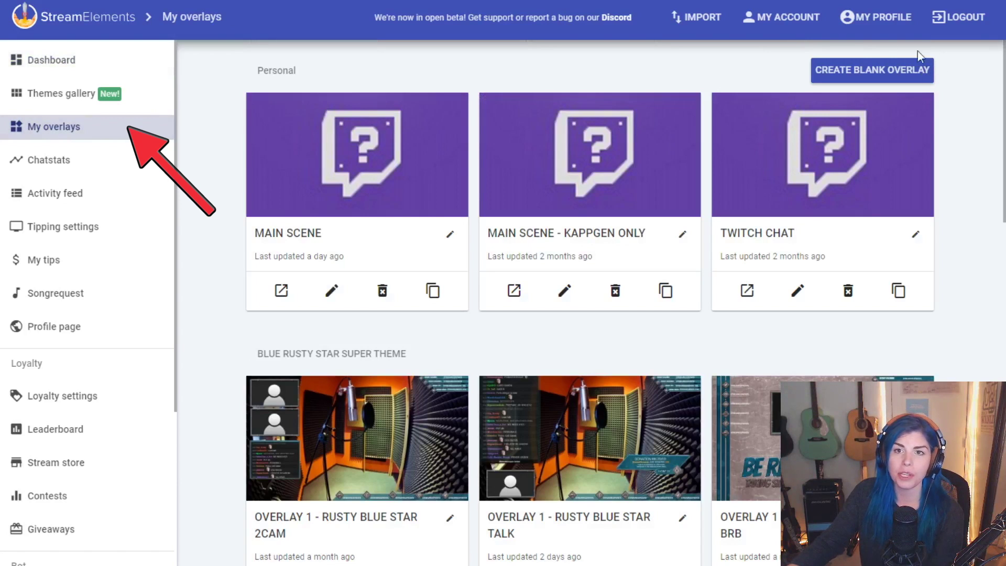
scroll(332, 193, "down", 9)
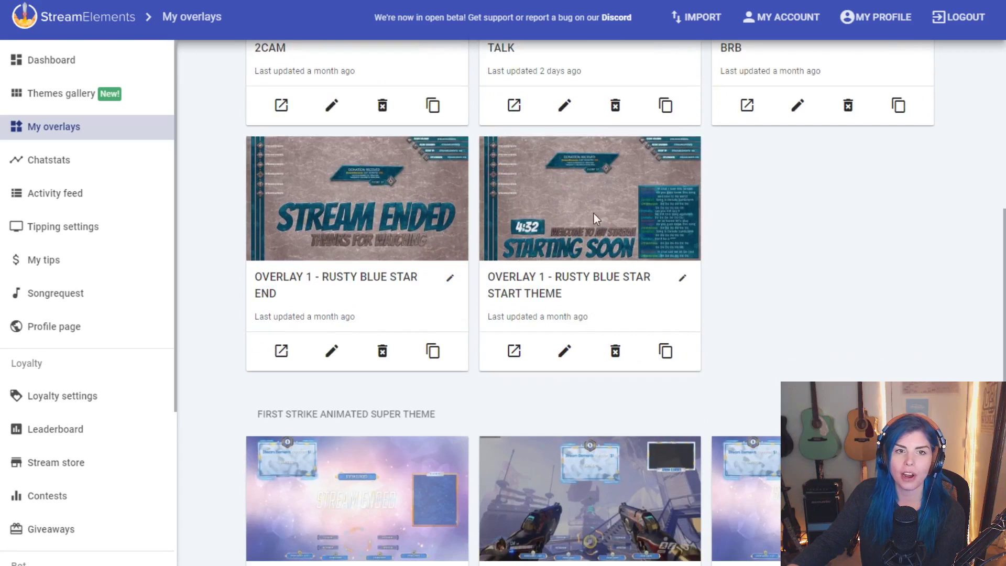
scroll(492, 319, "down", 4)
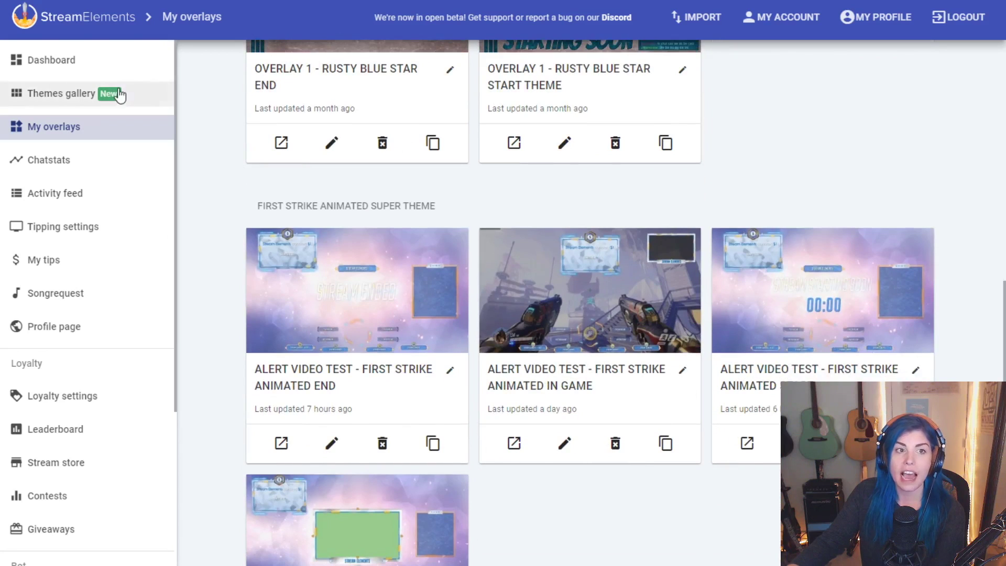
scroll(367, 194, "down", 5)
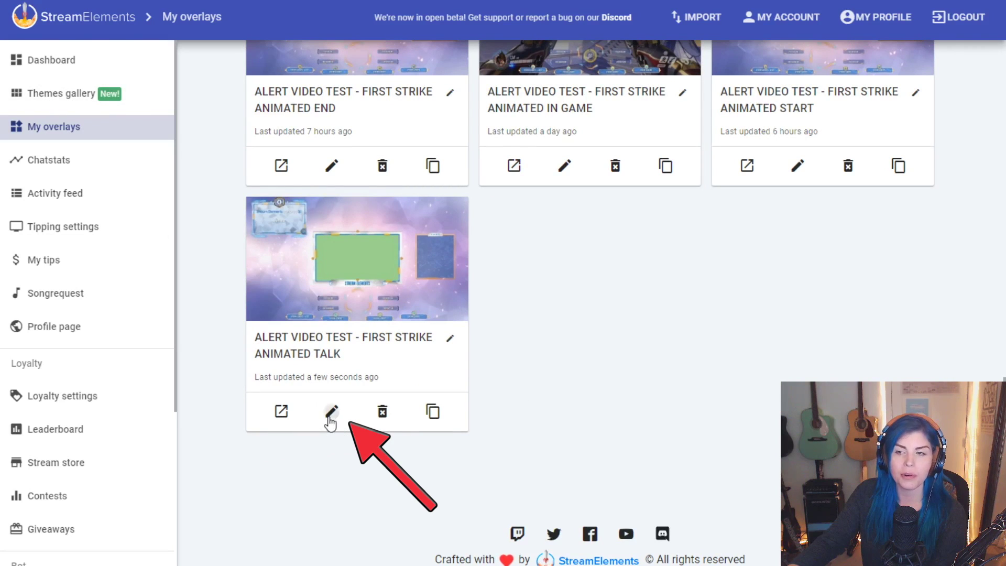
left_click(331, 412)
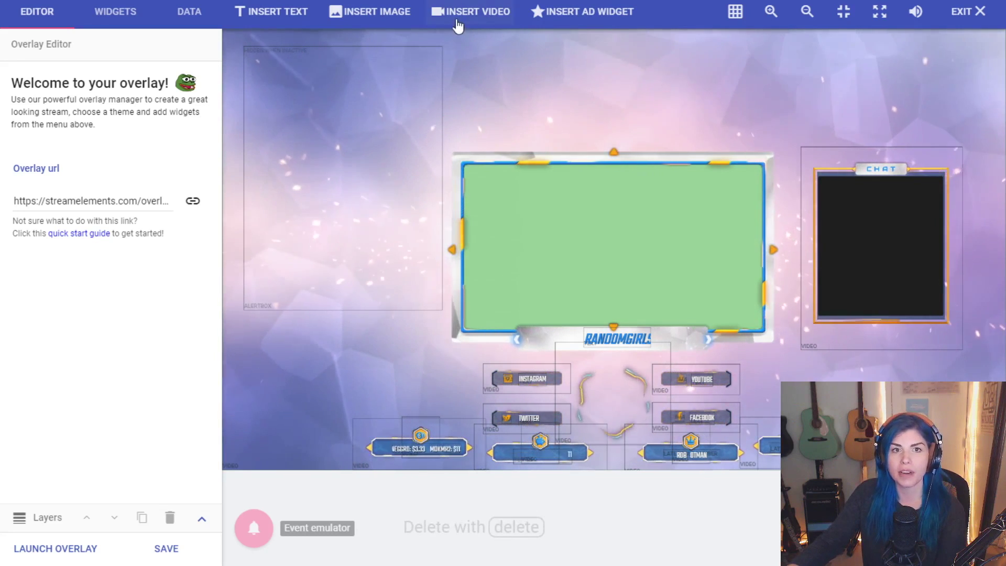
left_click(116, 13)
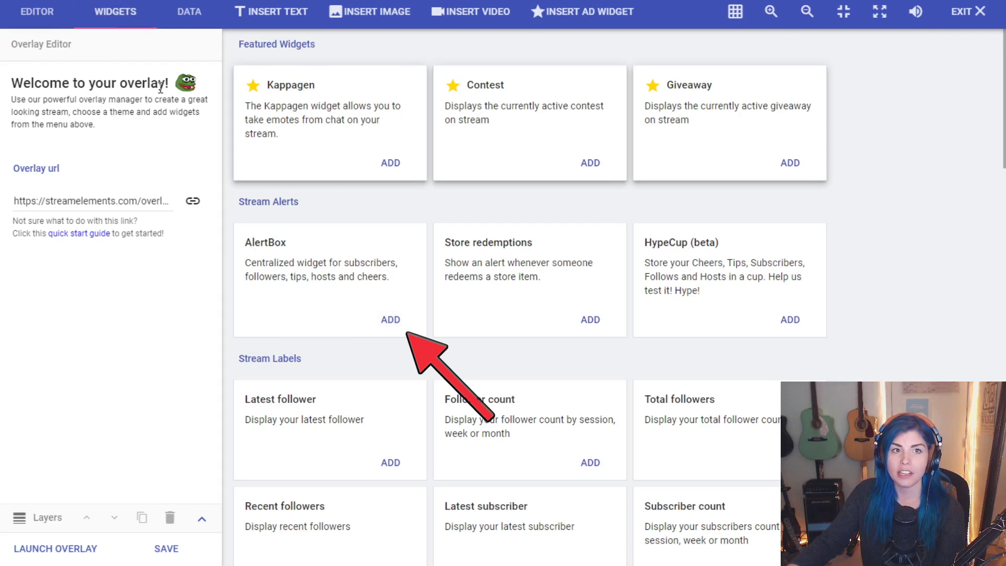
scroll(730, 220, "down", 15)
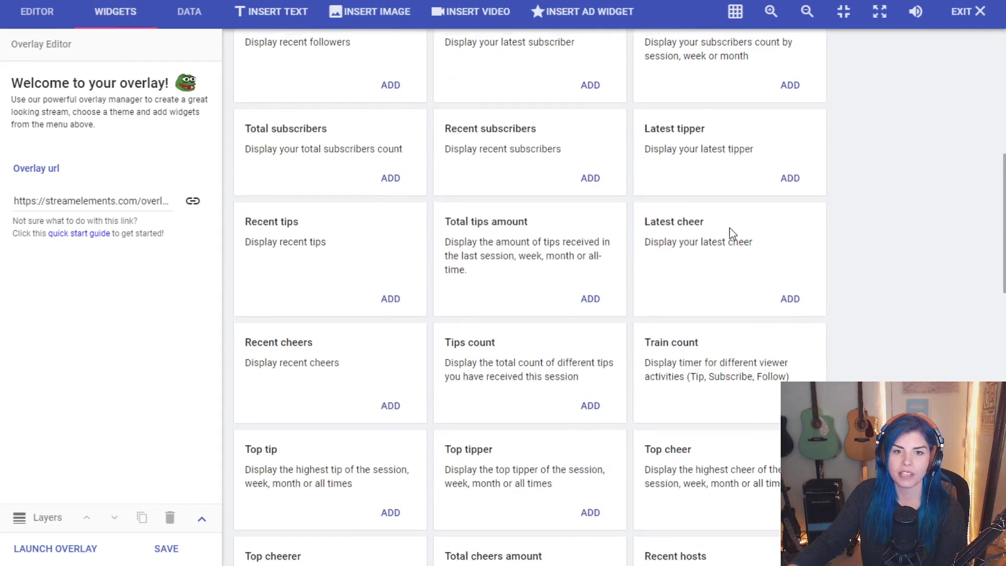
scroll(727, 243, "down", 8)
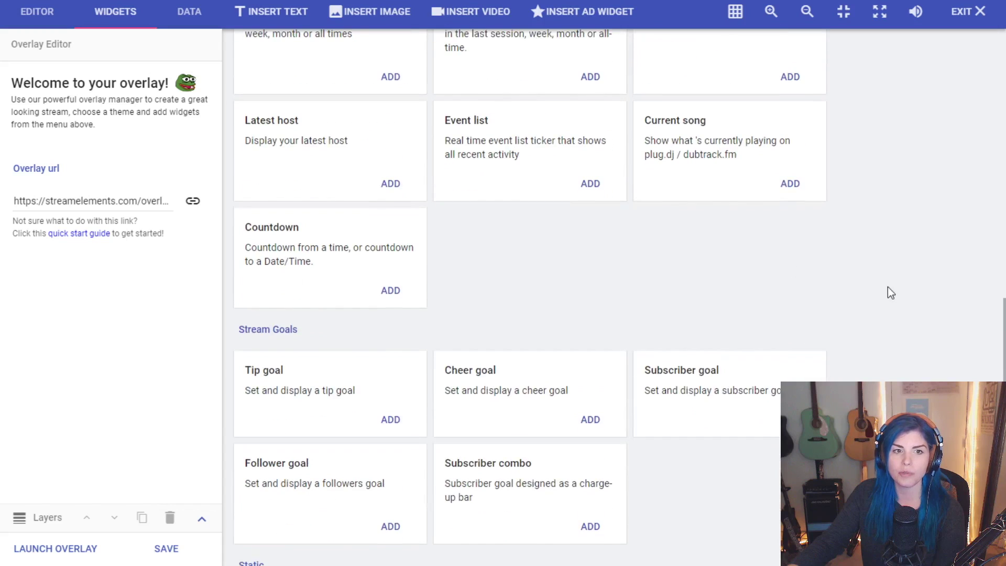
scroll(887, 315, "up", 8)
scroll(890, 333, "up", 15)
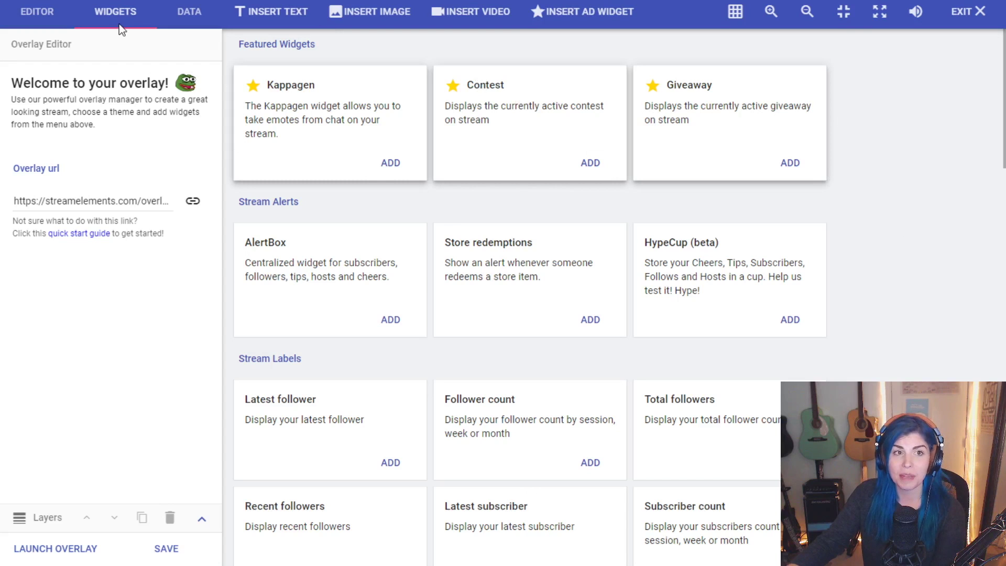
left_click(37, 15)
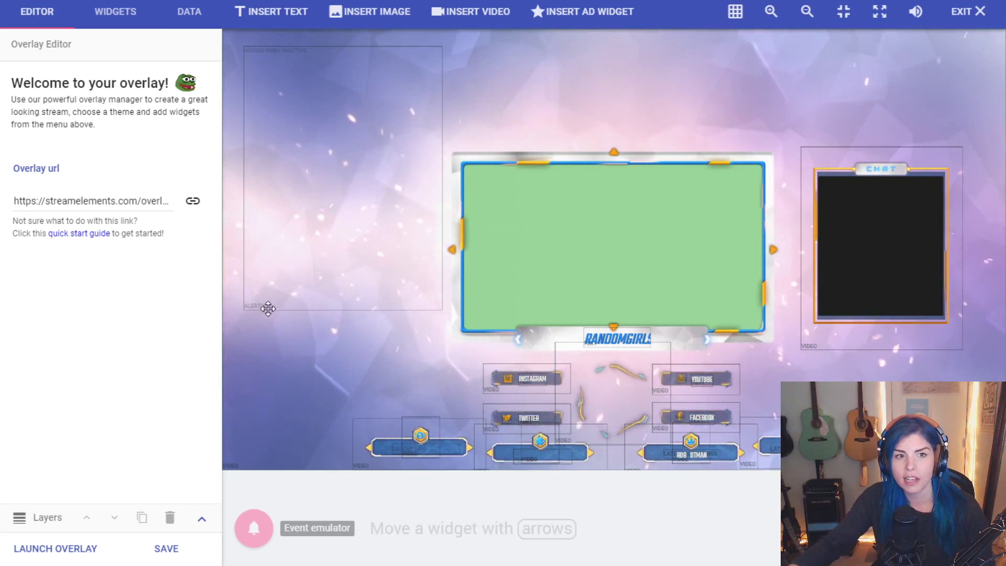
Select the ALERTS alertbox widget and toggle the Follower alert off and back on.
left_click(333, 156)
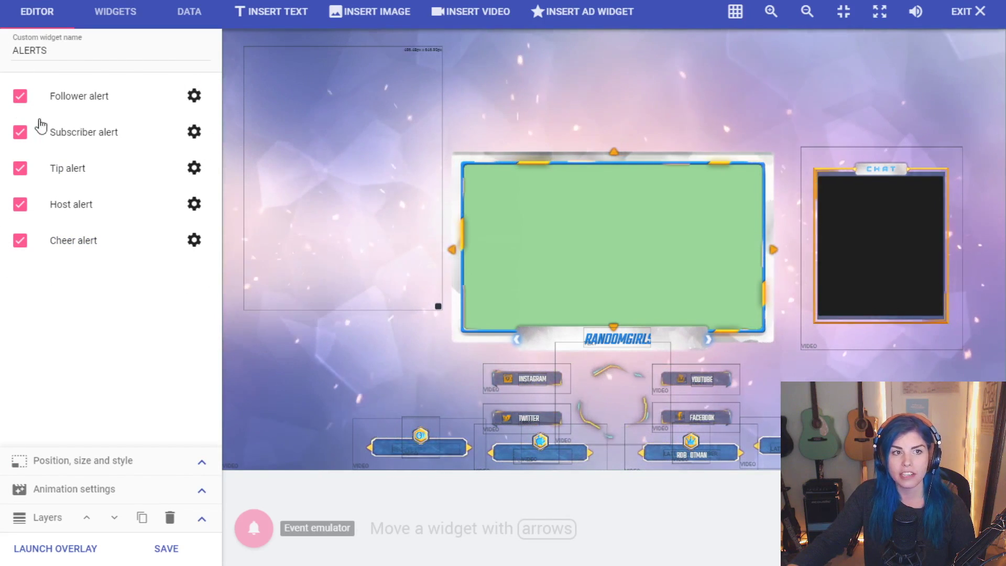
left_click(19, 97)
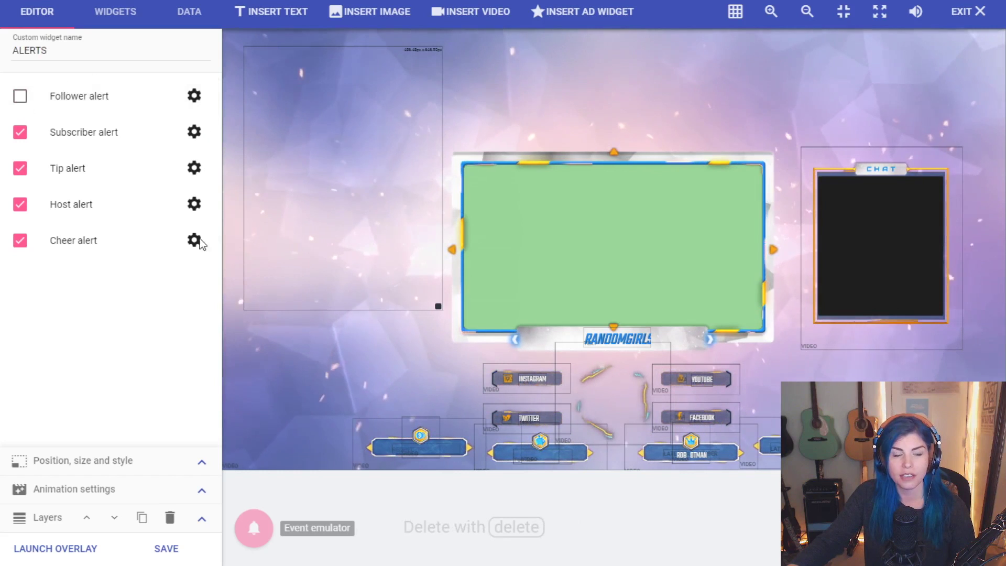
left_click(19, 100)
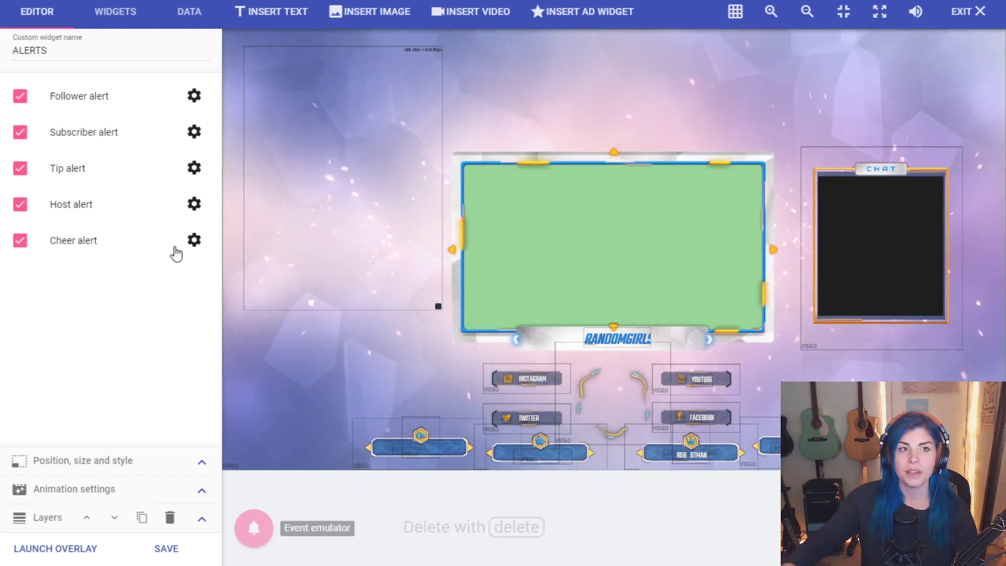
Preview an emulated subscriber alert and expand the subscriber alert's empty Variations section.
left_click(198, 137)
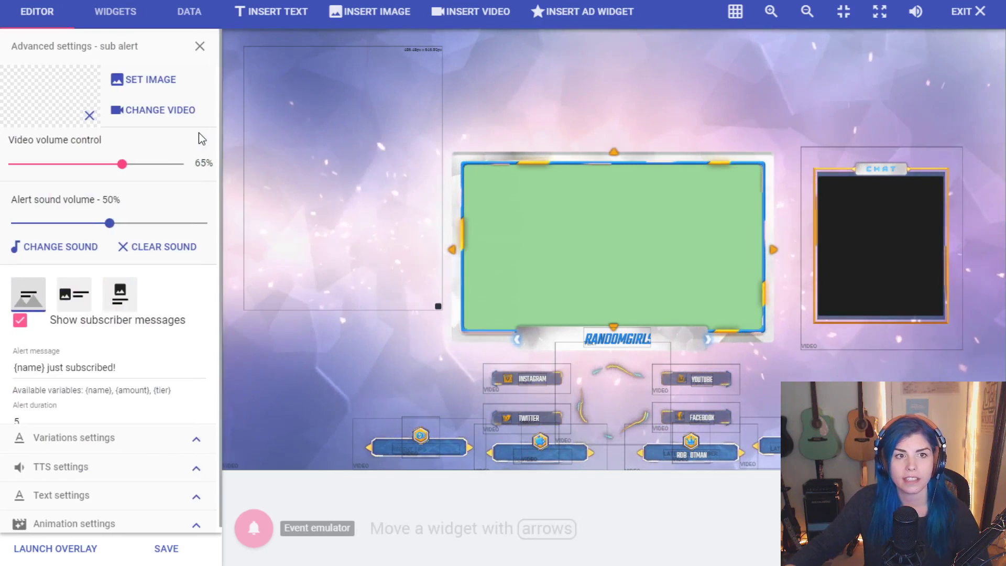
scroll(79, 230, "down", 2)
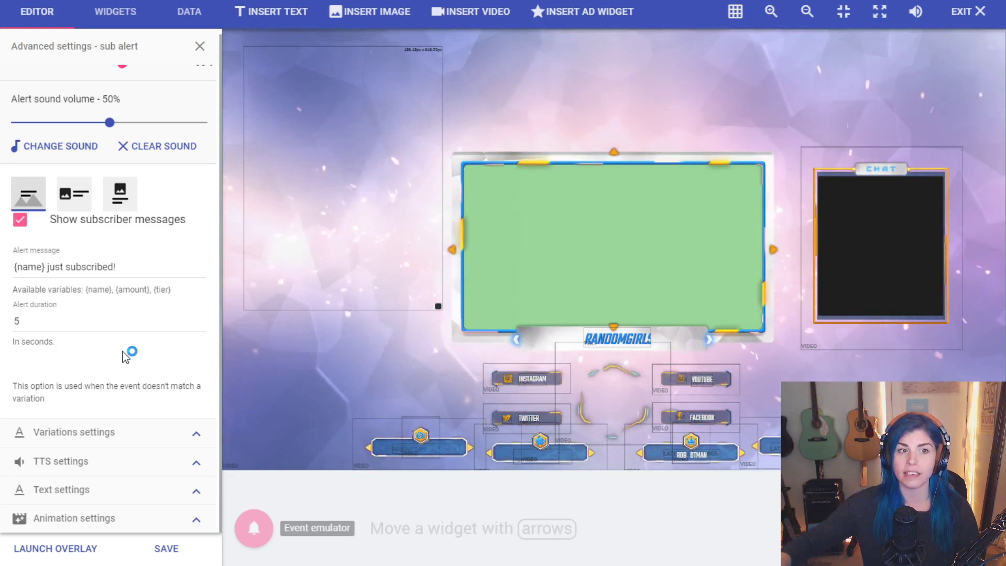
mouse_move(260, 533)
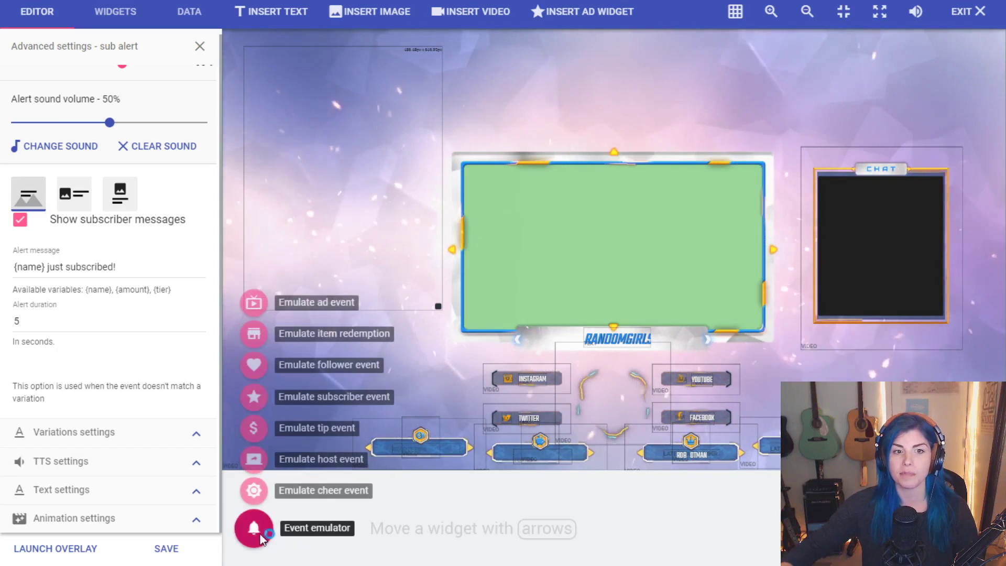
left_click(254, 399)
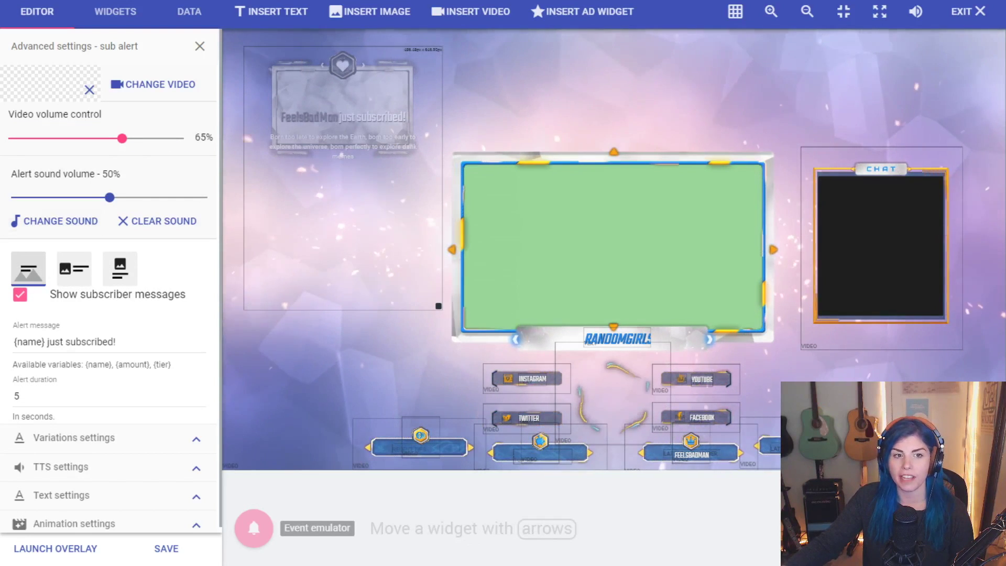
left_click(185, 445)
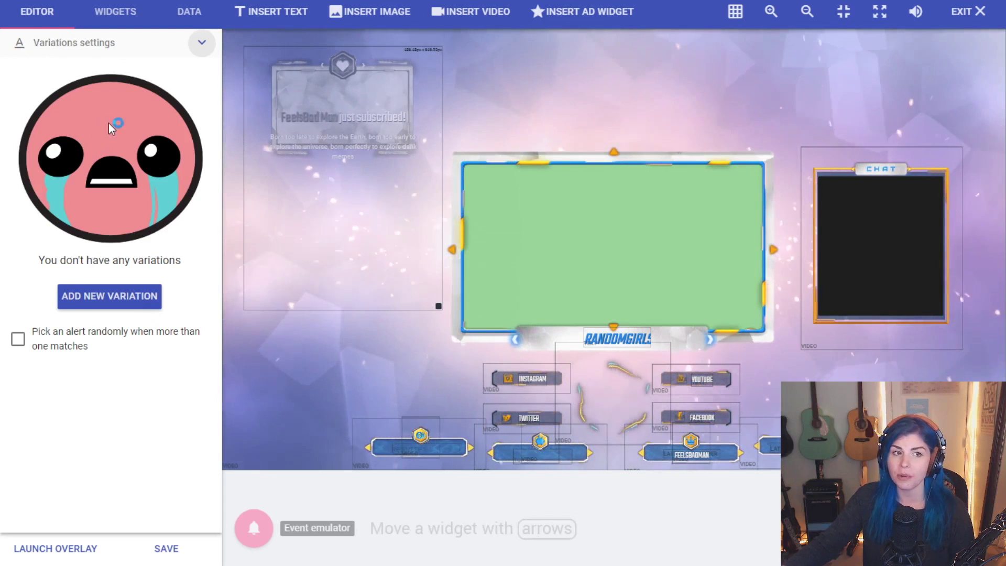
Create a 'tier 2 sub' variation for subscription tier exactly $9.99.
left_click(107, 301)
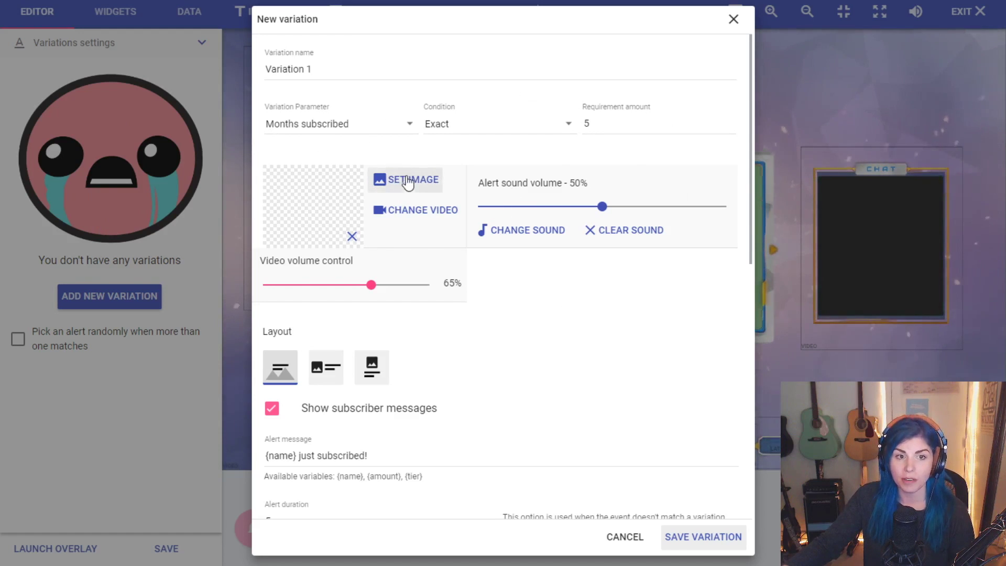
scroll(367, 340, "down", 2)
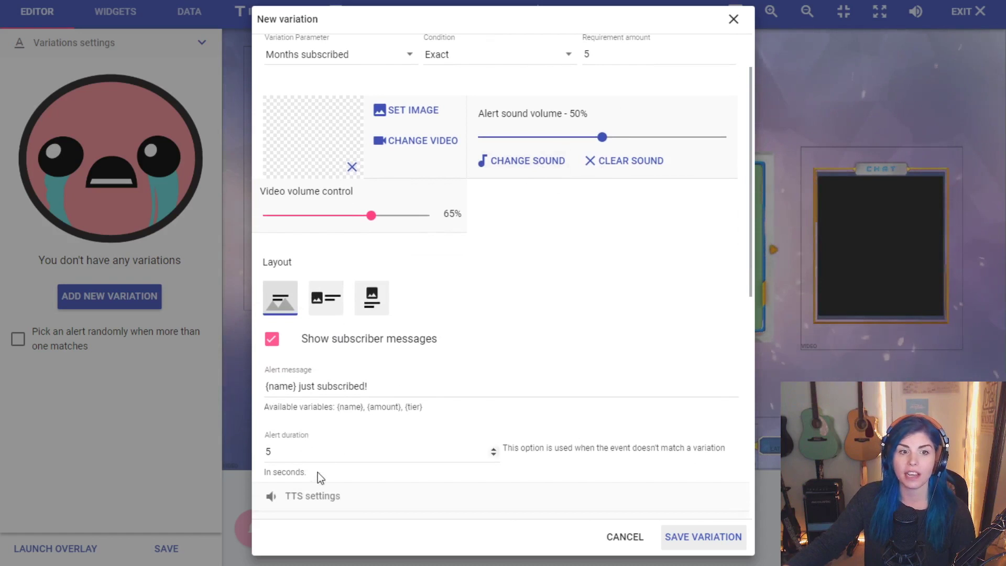
scroll(608, 341, "up", 2)
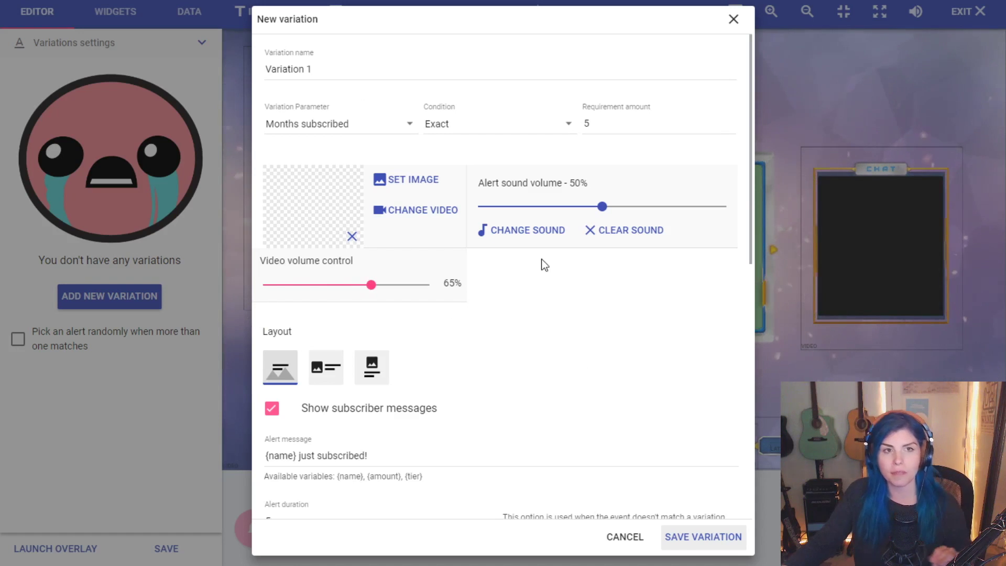
left_click_drag(334, 68, 274, 63)
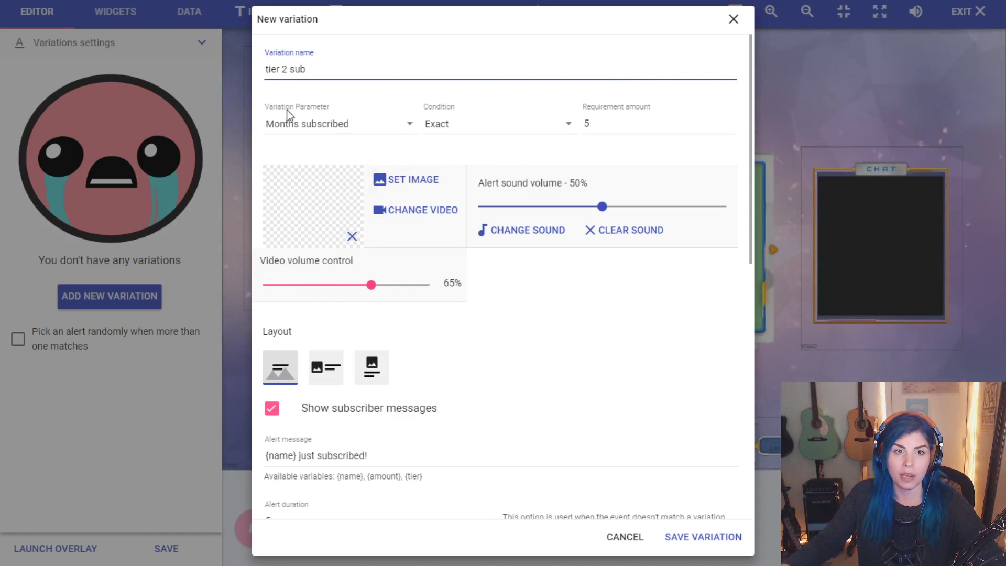
left_click(346, 131)
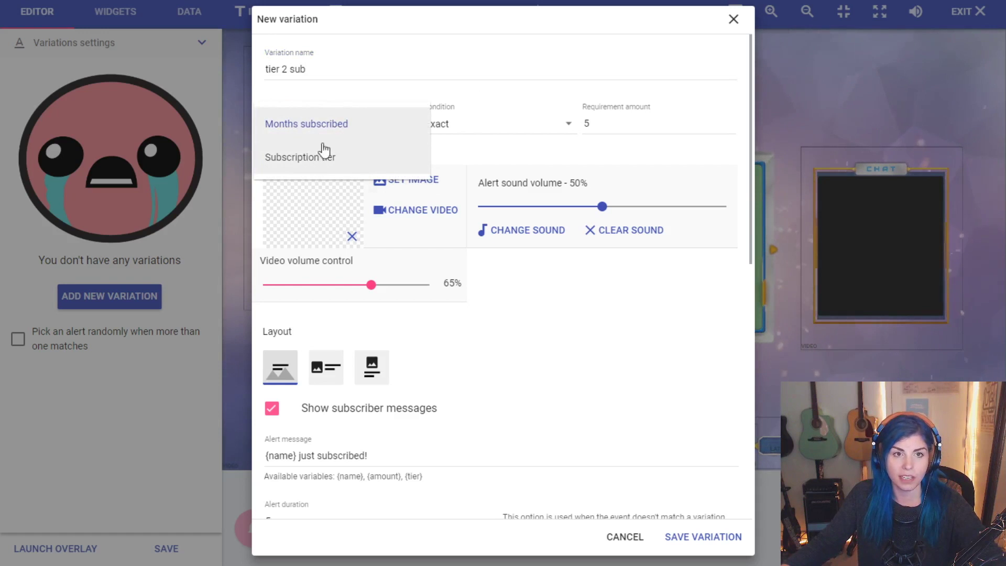
left_click(333, 158)
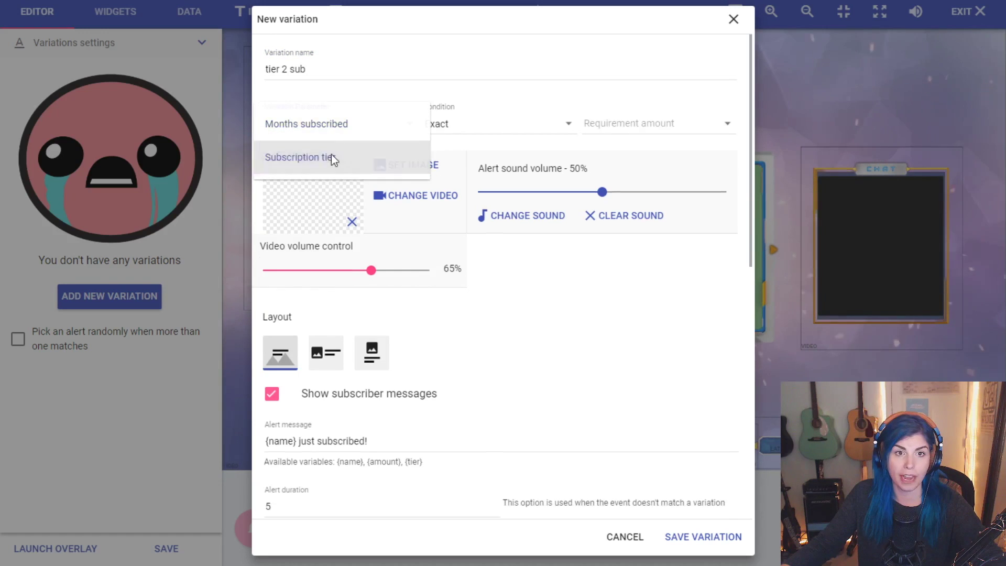
left_click(496, 131)
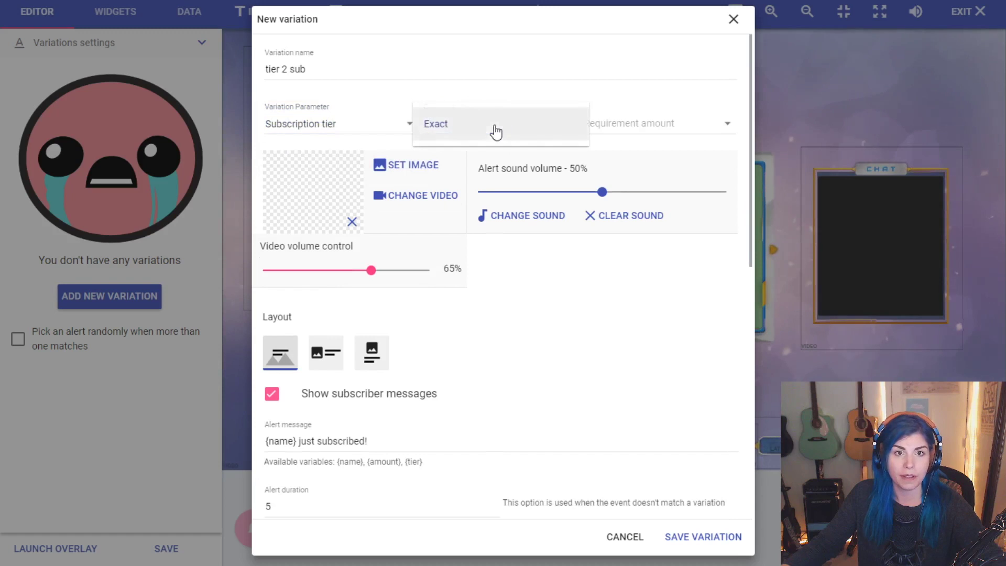
left_click(664, 119)
left_click(690, 128)
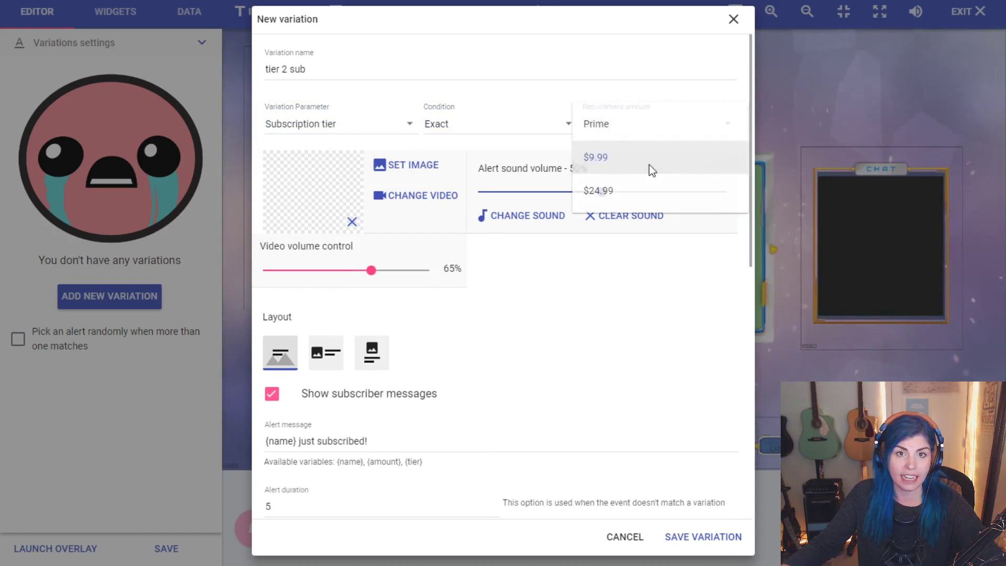
left_click(651, 168)
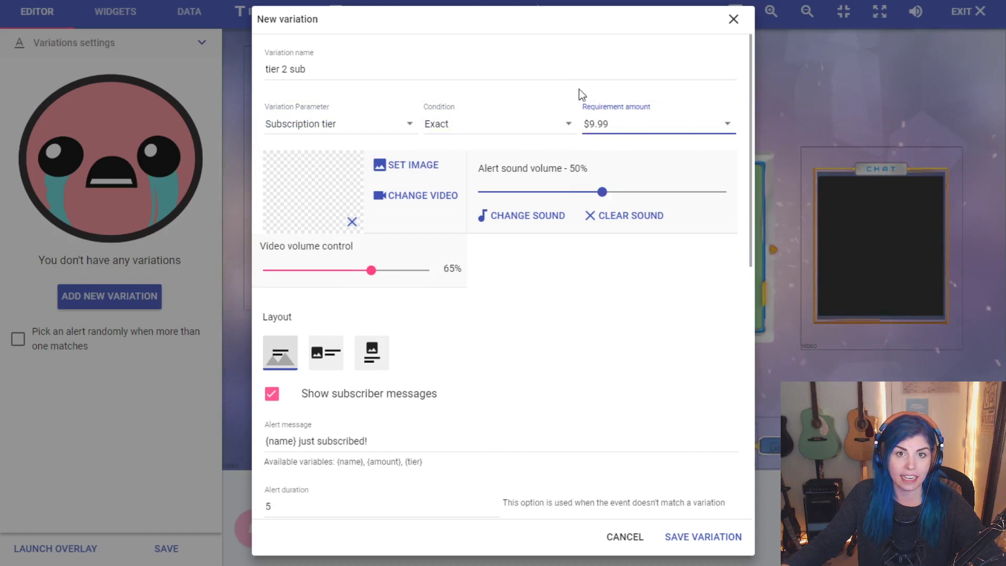
Give the tier 2 sub variation the rainbow star image and save it.
left_click(413, 171)
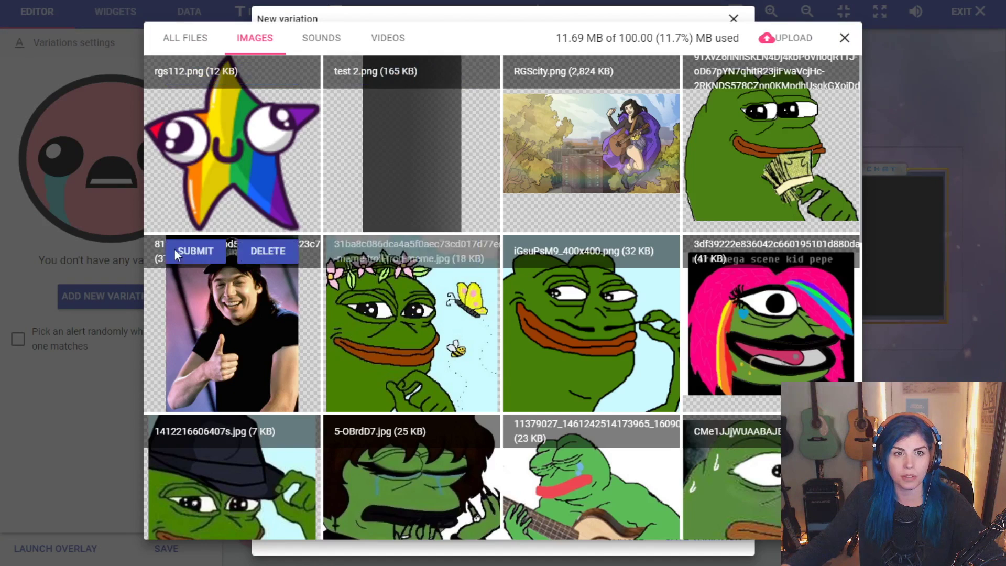
mouse_move(203, 94)
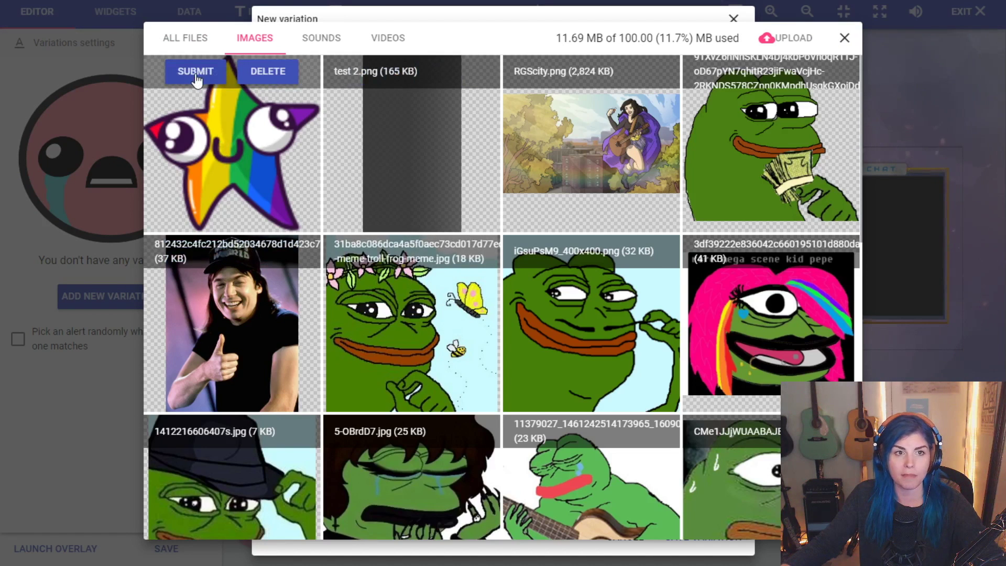
left_click(195, 73)
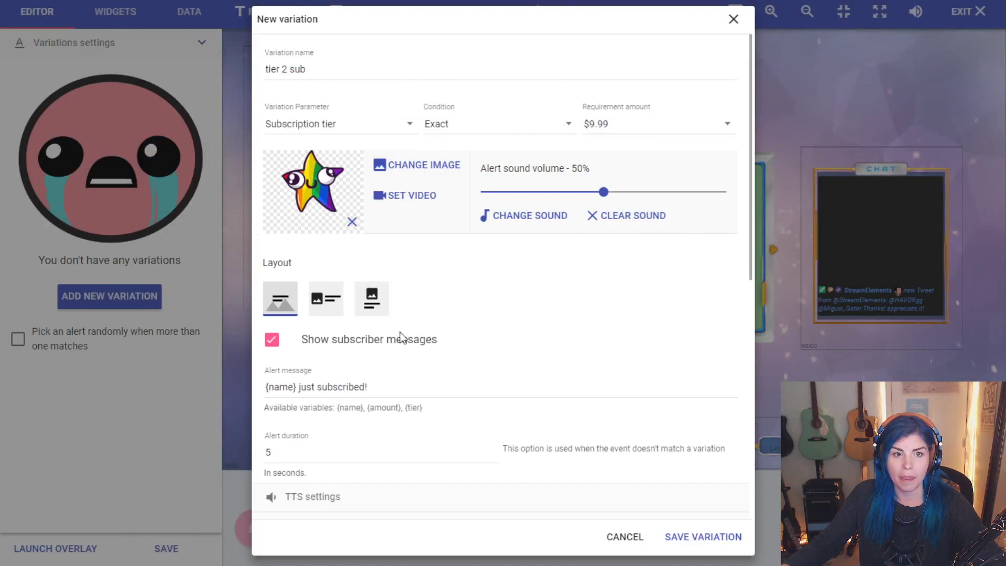
left_click(710, 545)
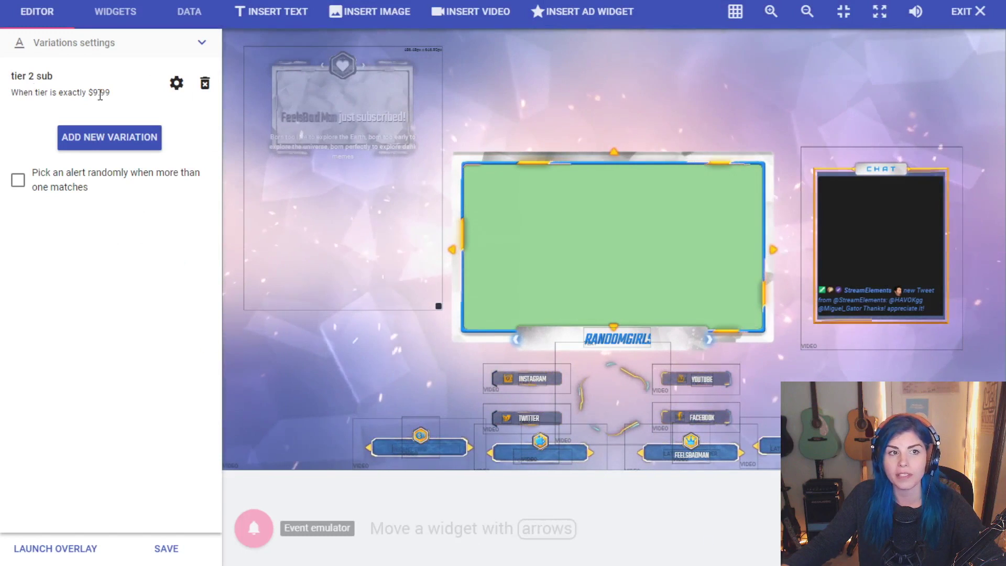
Create a 'tier 3 subs' variation for subscription tier exactly $24.99.
left_click(111, 146)
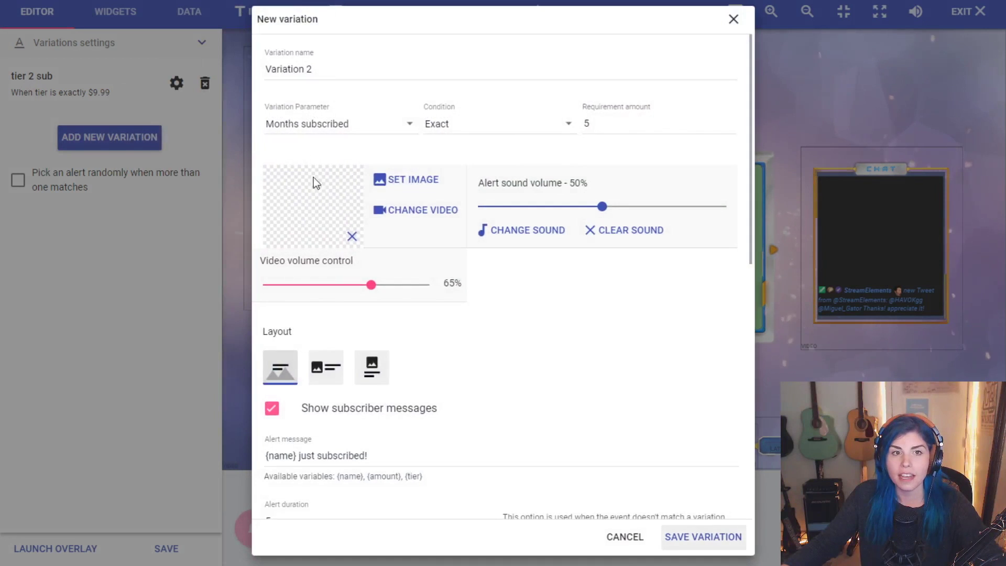
left_click_drag(321, 69, 260, 72)
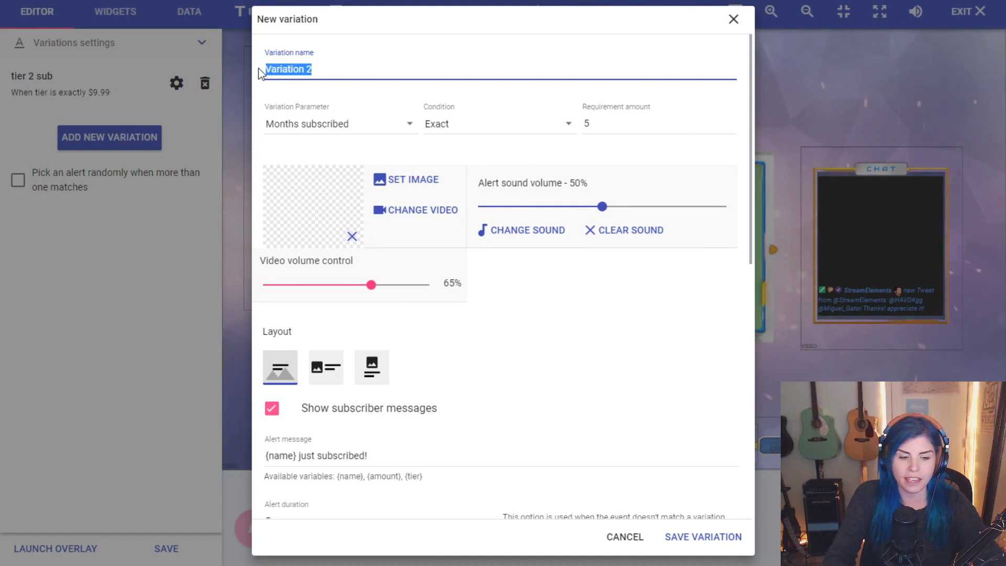
type("tier 2")
key("BackSpace")
type("3 subs")
left_click(335, 123)
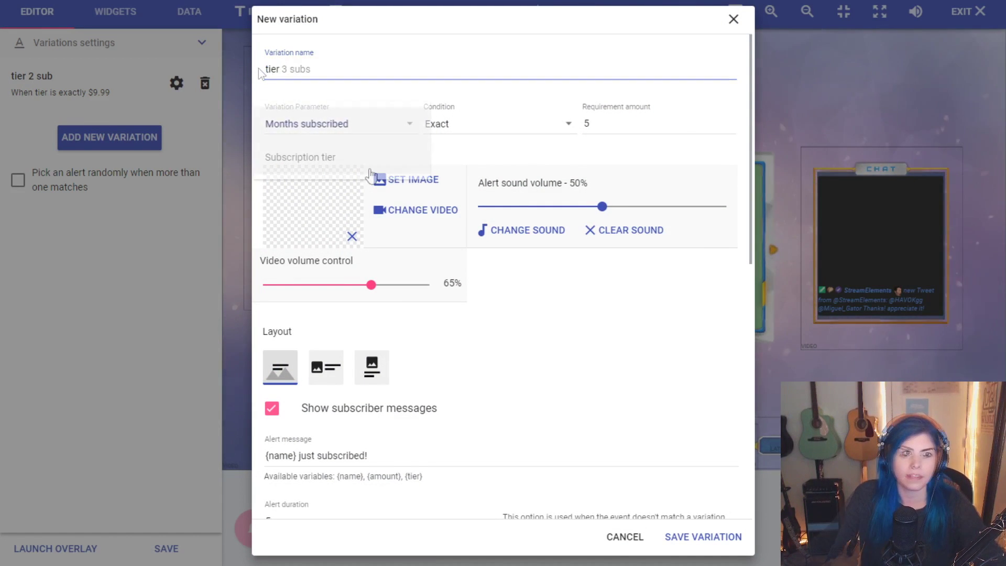
left_click(370, 169)
left_click(641, 138)
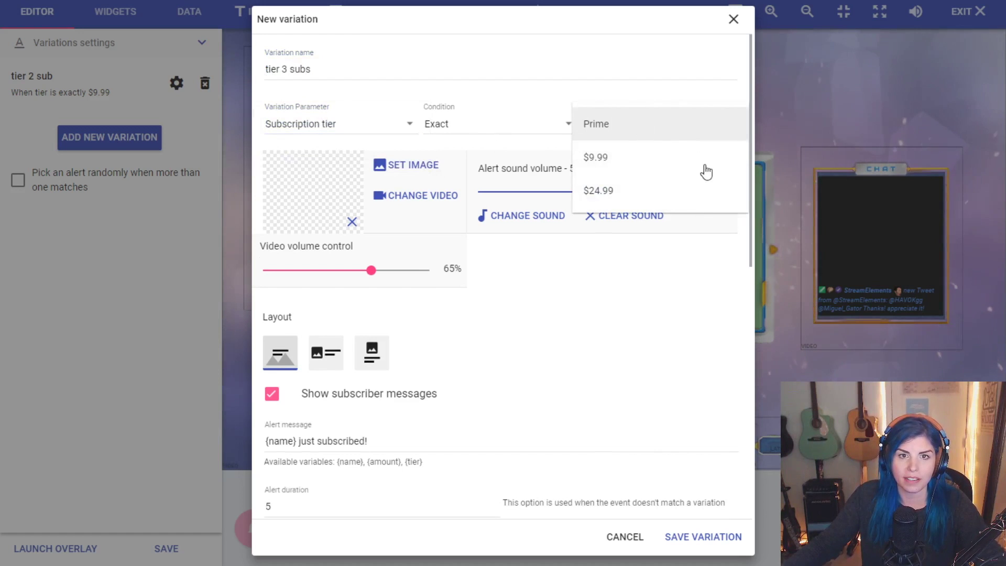
left_click(632, 202)
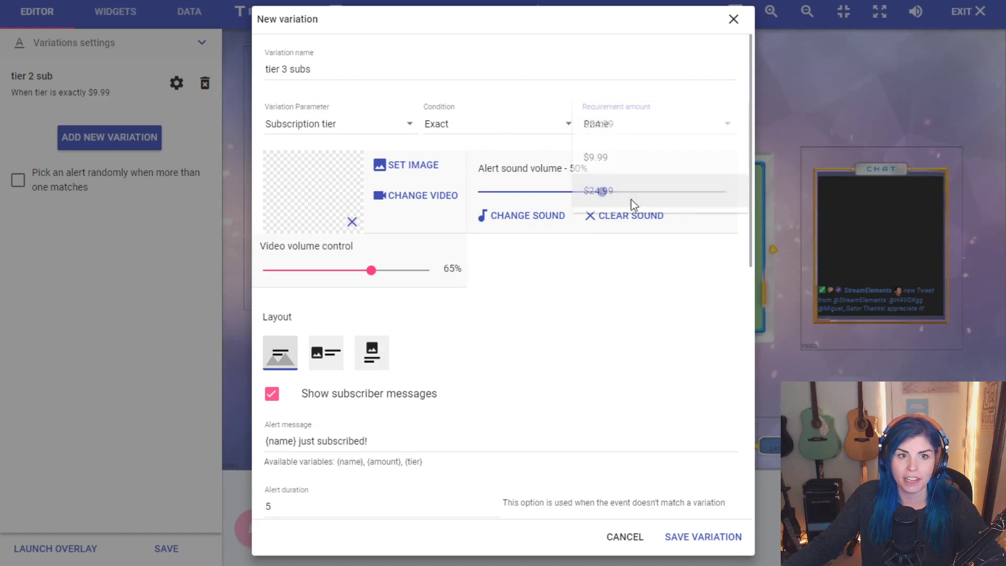
Give the tier 3 subs variation the frog-holding-money image and save it.
left_click(411, 170)
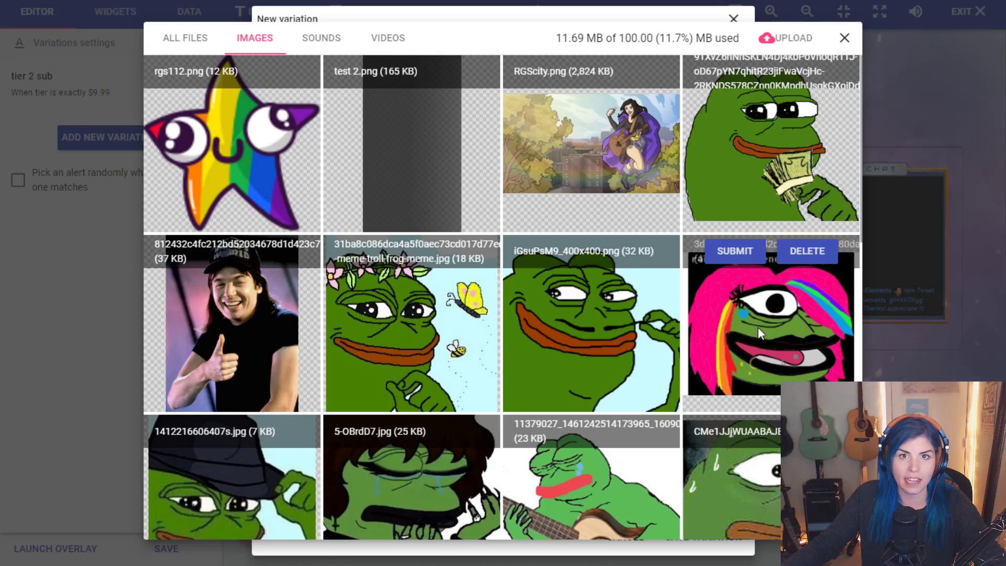
mouse_move(749, 118)
left_click(740, 73)
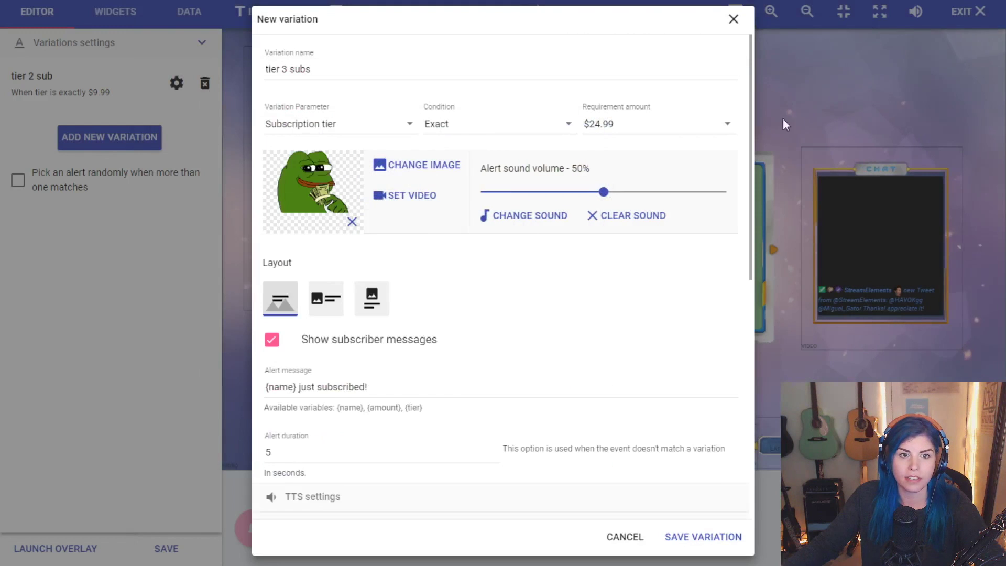
left_click(703, 536)
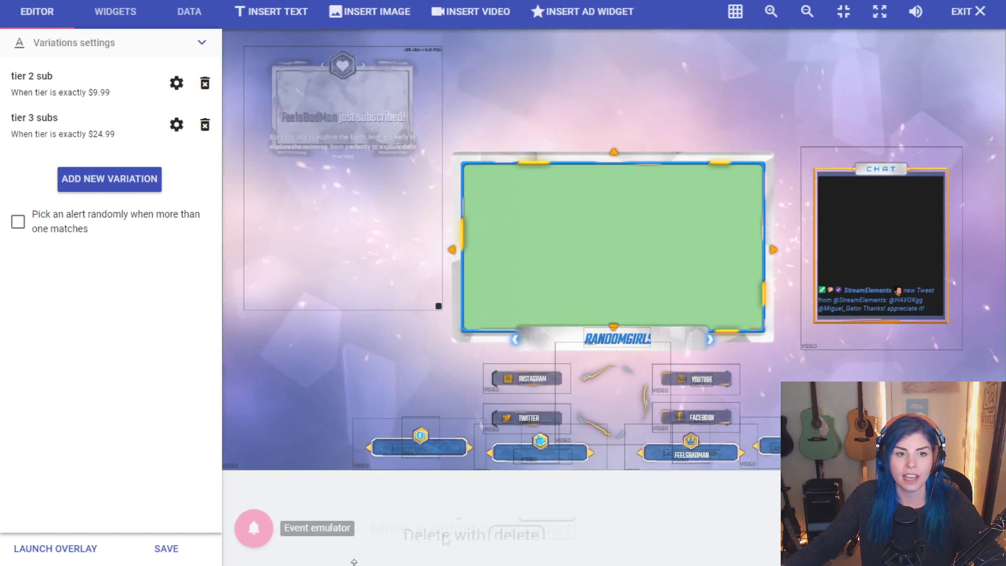
left_click(254, 545)
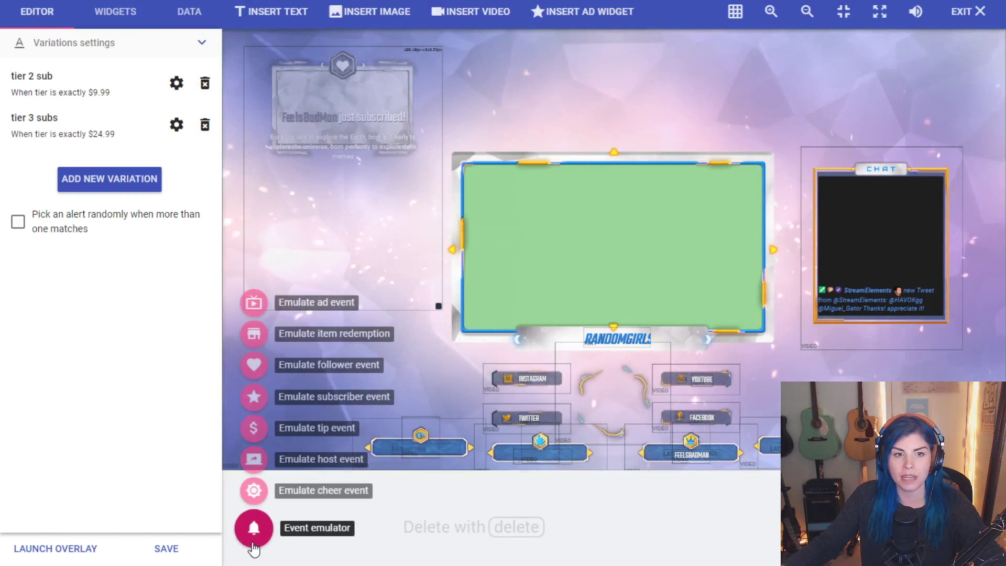
Emulate a custom test sub of amount 1 at the $9.99 tier, then start a third variation.
left_click(254, 398)
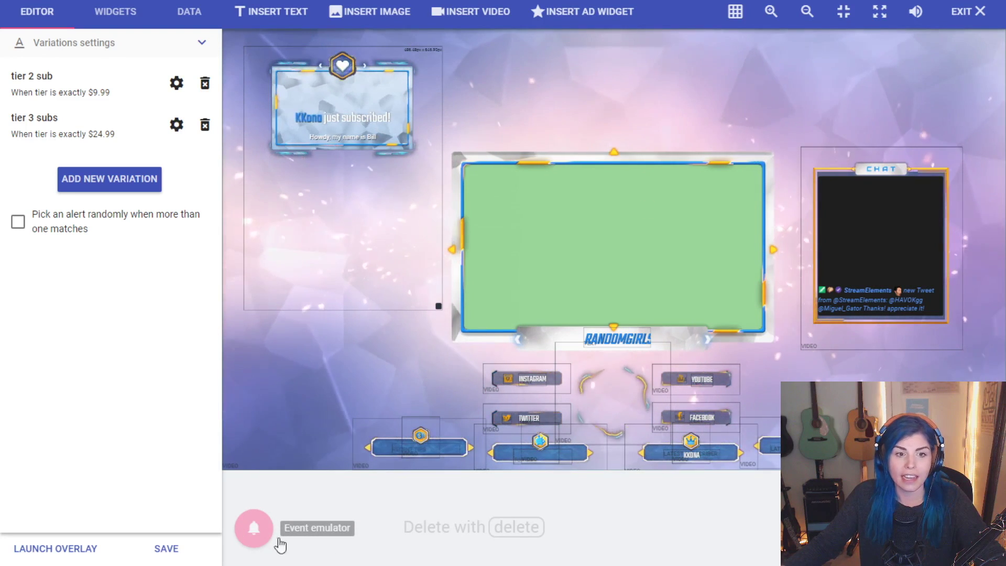
mouse_move(267, 532)
mouse_move(252, 390)
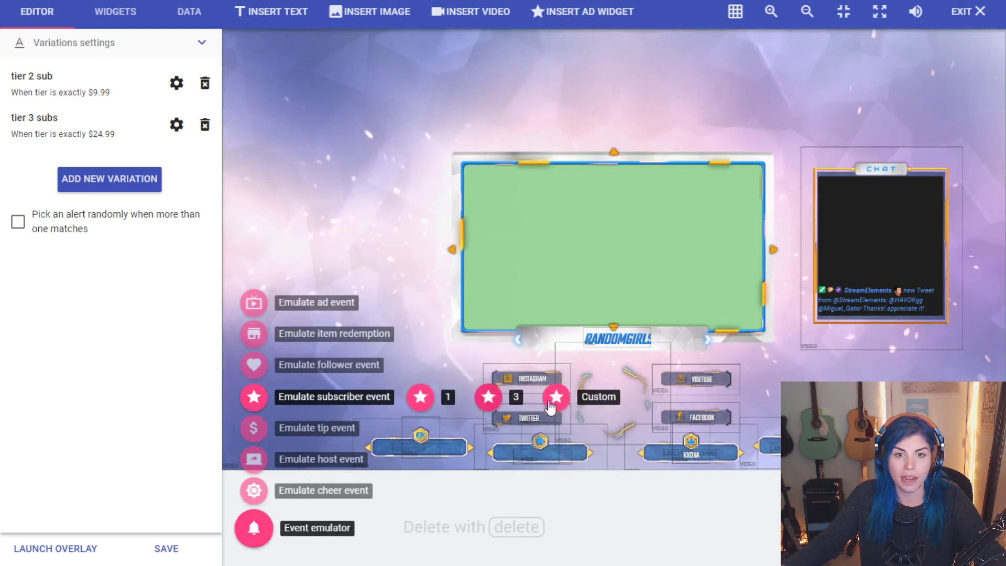
left_click(599, 397)
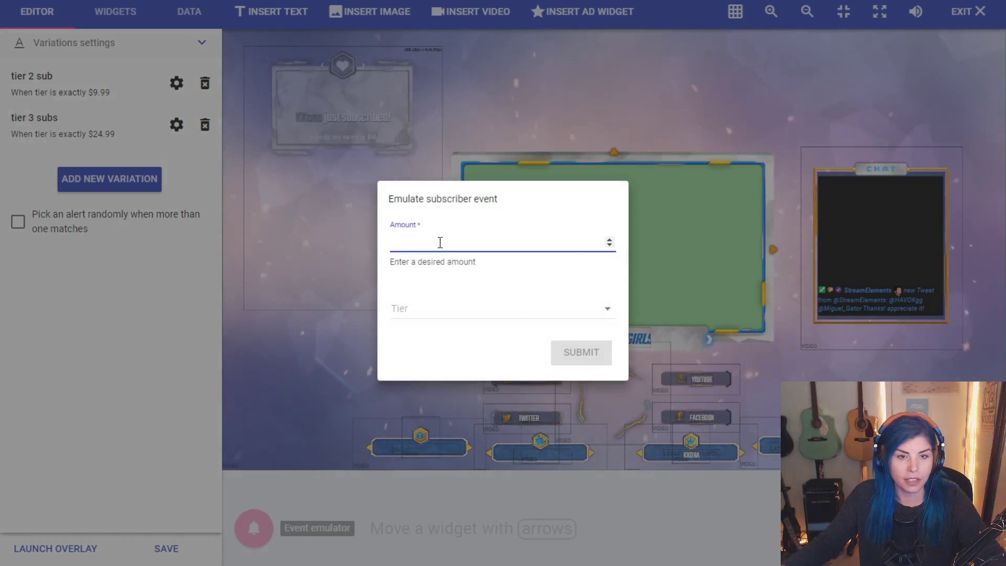
type("1")
left_click(601, 313)
left_click(547, 345)
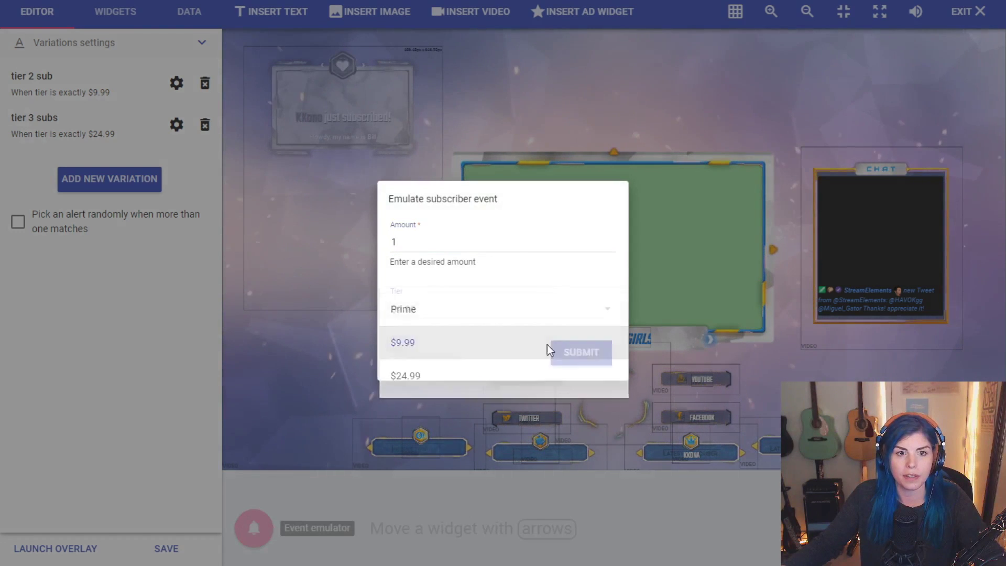
left_click(584, 359)
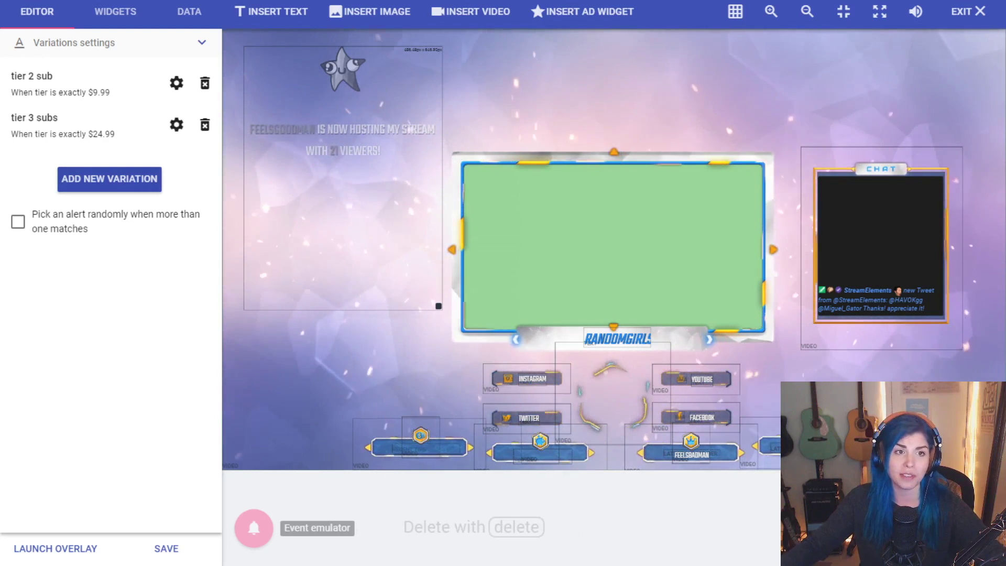
left_click(116, 184)
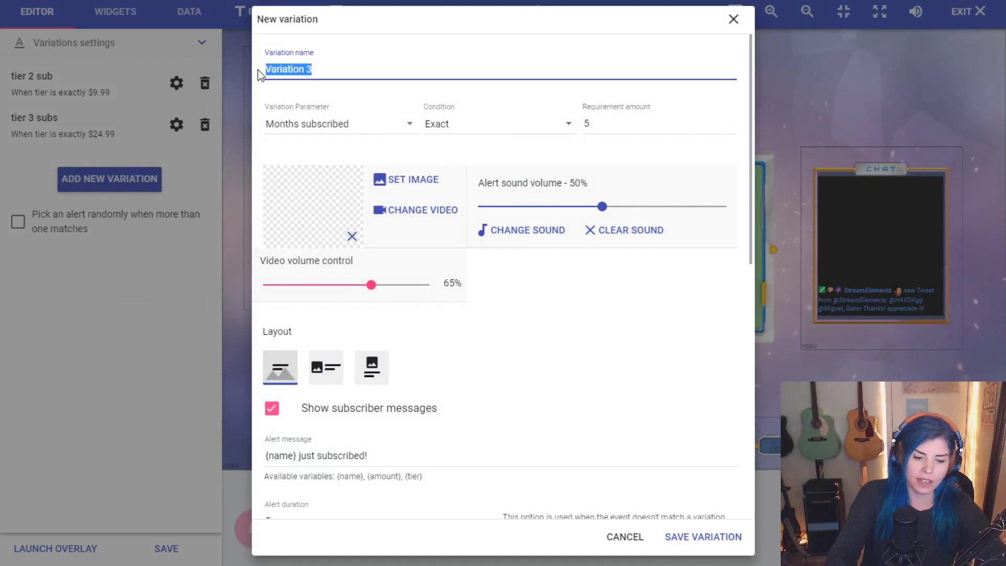
Save a 'sub 1' variation for amount at least 1 with the flower-crowned frog image.
type("sub 1")
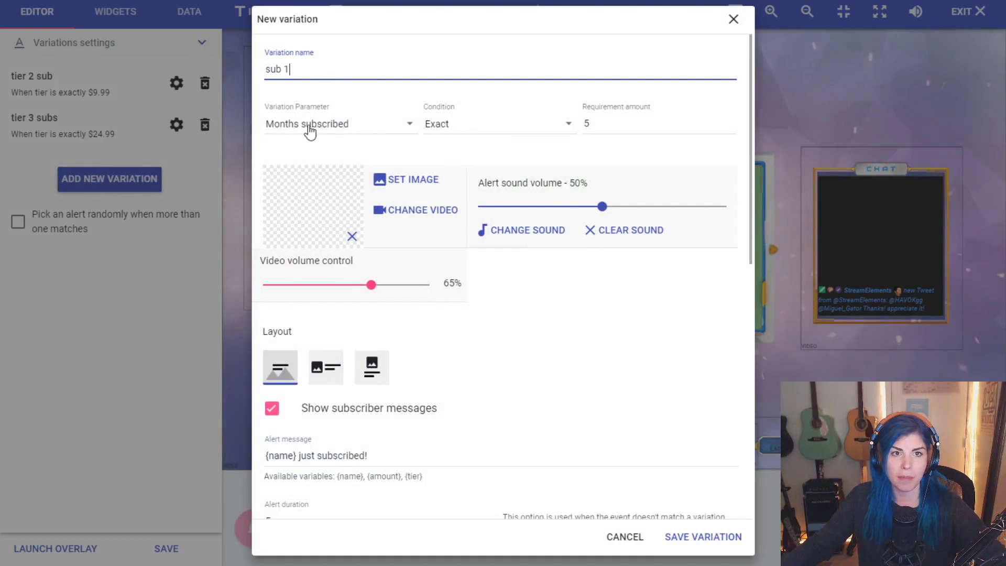
left_click(443, 128)
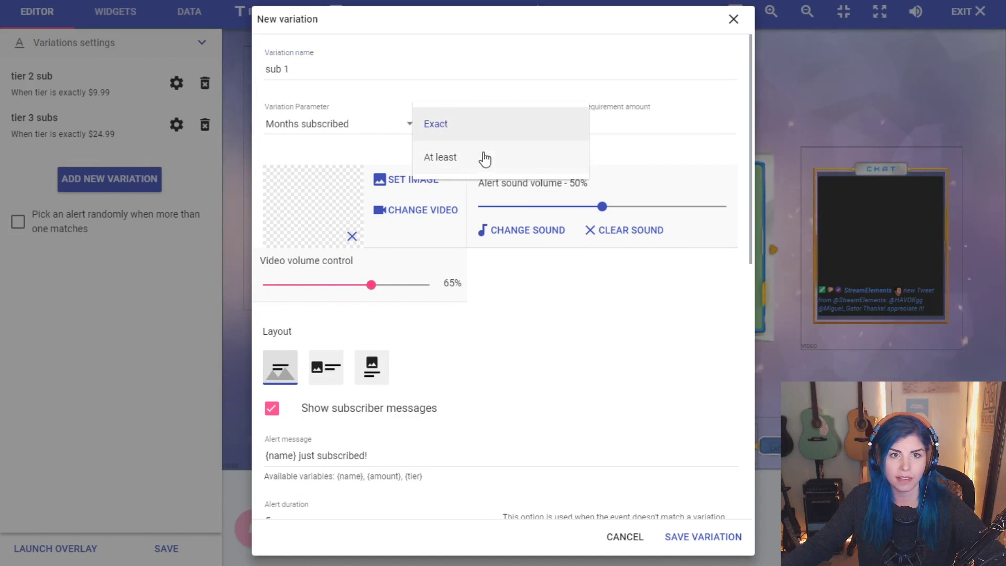
left_click(521, 151)
left_click_drag(606, 128, 580, 128)
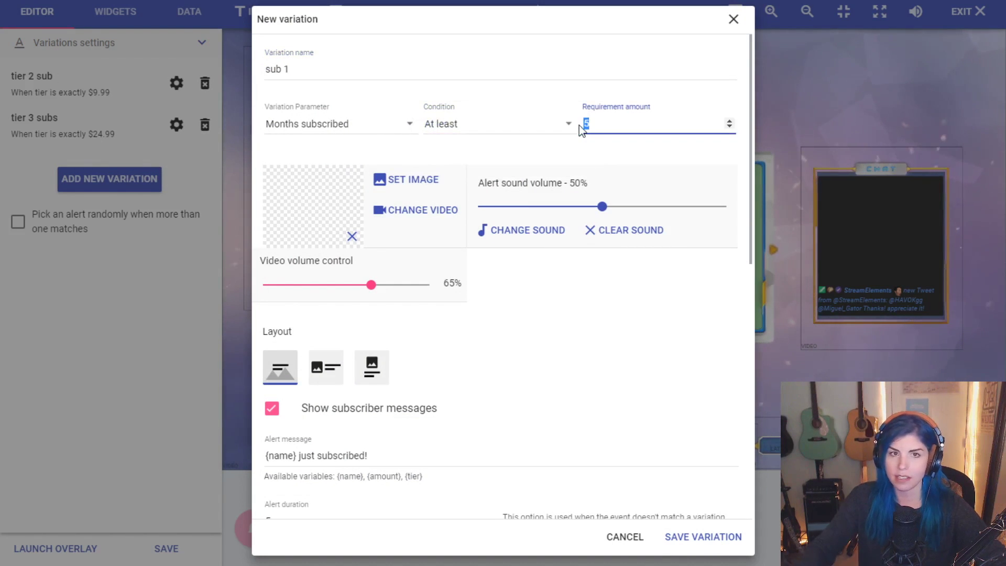
left_click(414, 181)
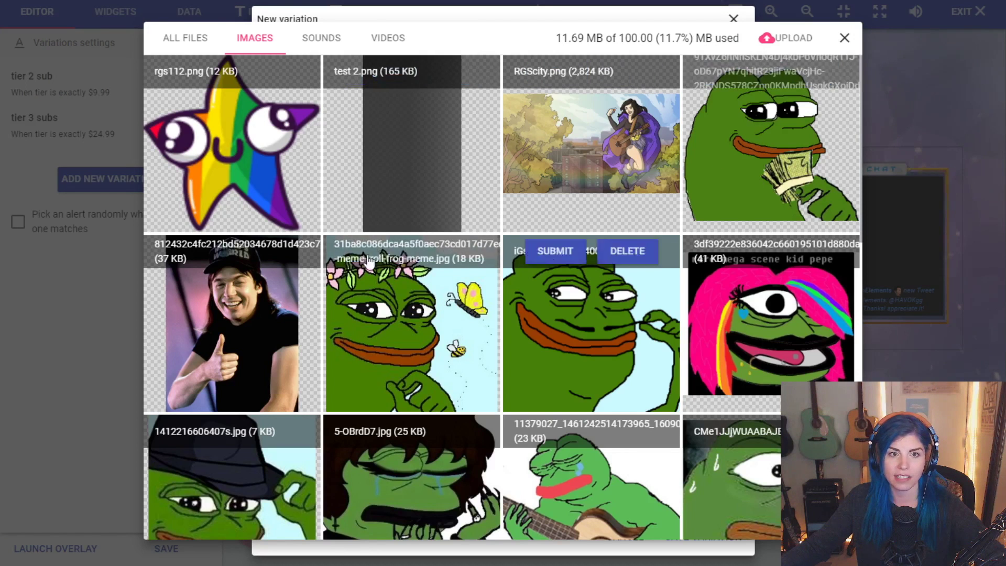
left_click(387, 253)
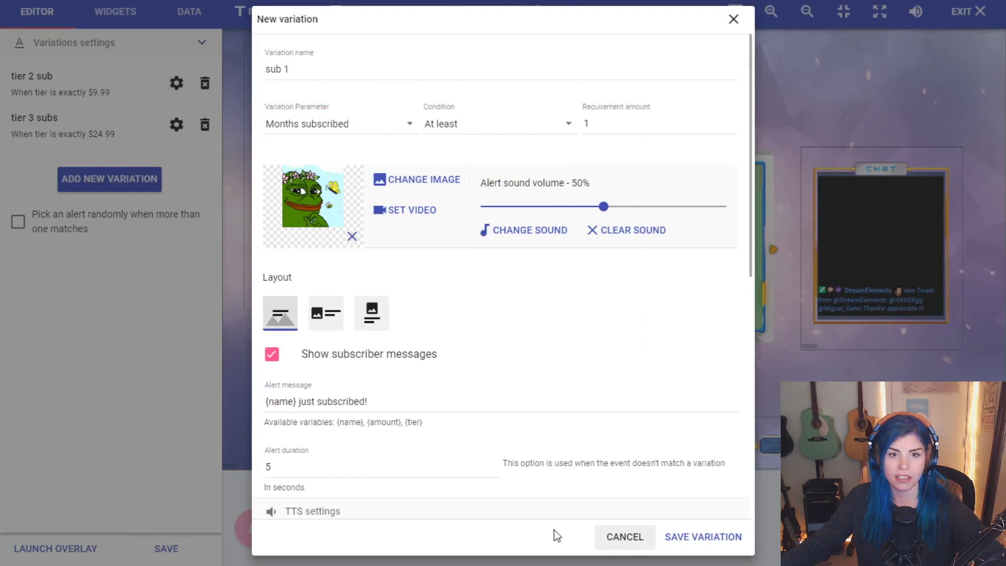
left_click(703, 538)
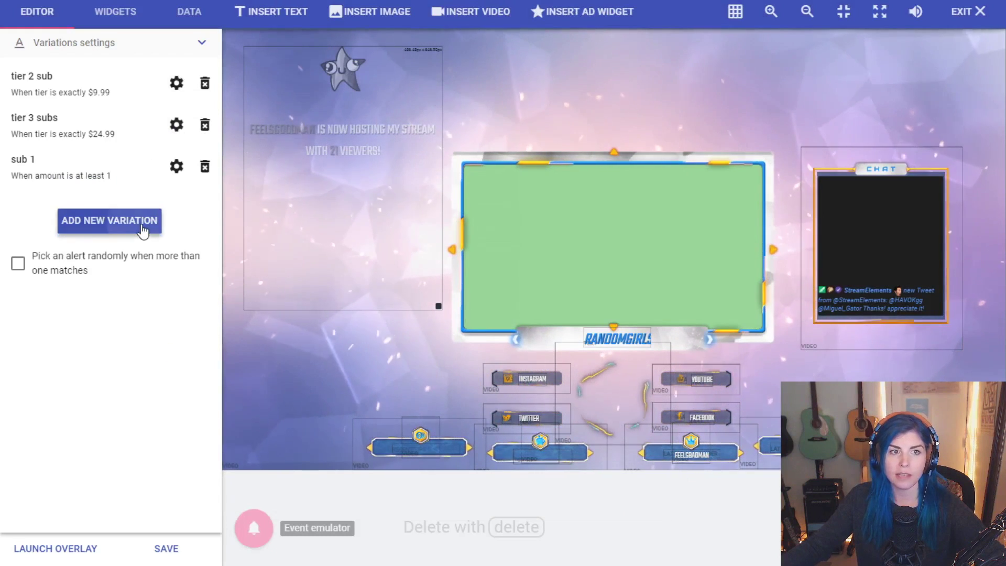
Save Variation 4 for months subscribed at least 1 with its own image.
left_click(133, 221)
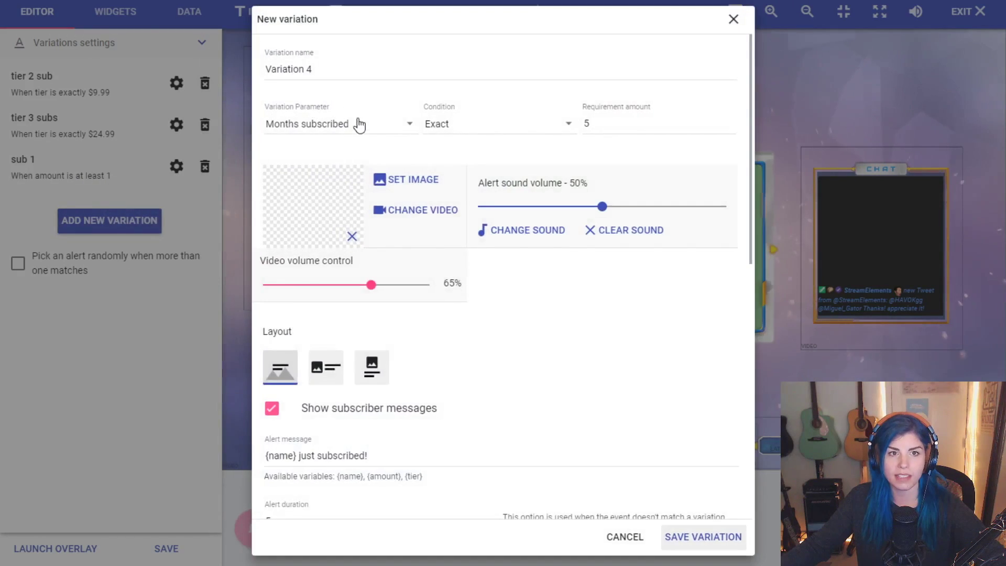
left_click(364, 129)
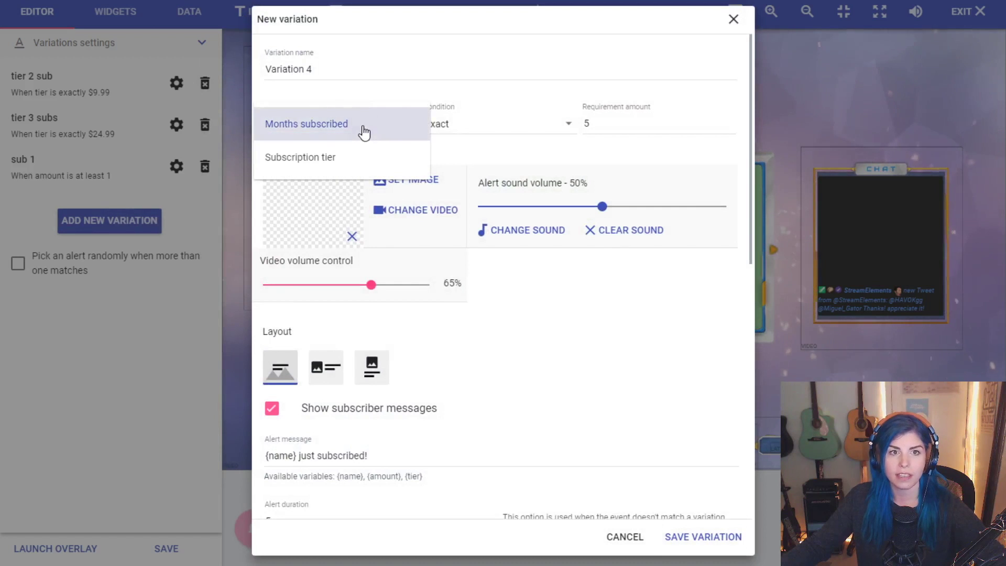
left_click(364, 131)
left_click(505, 137)
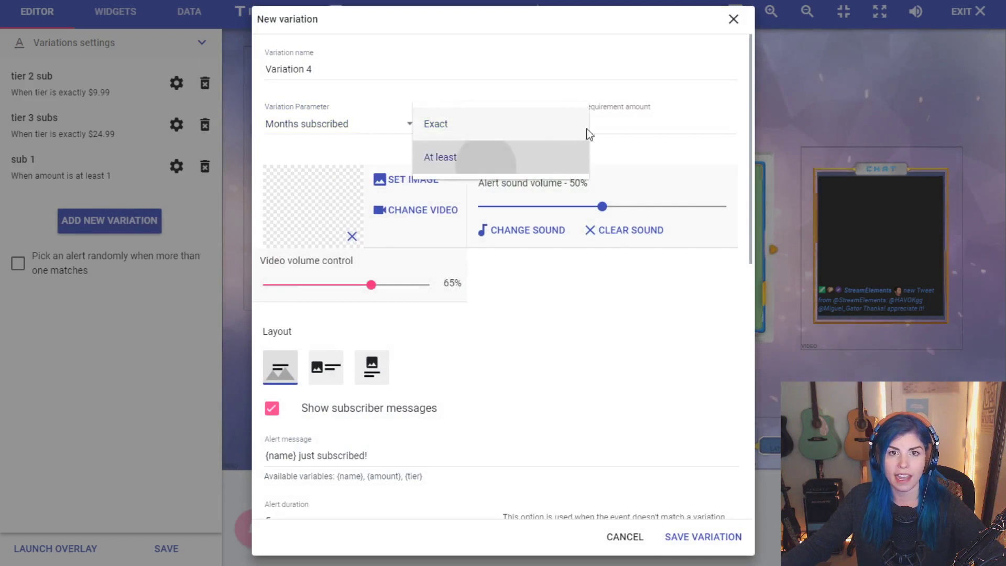
left_click(482, 158)
left_click(590, 124)
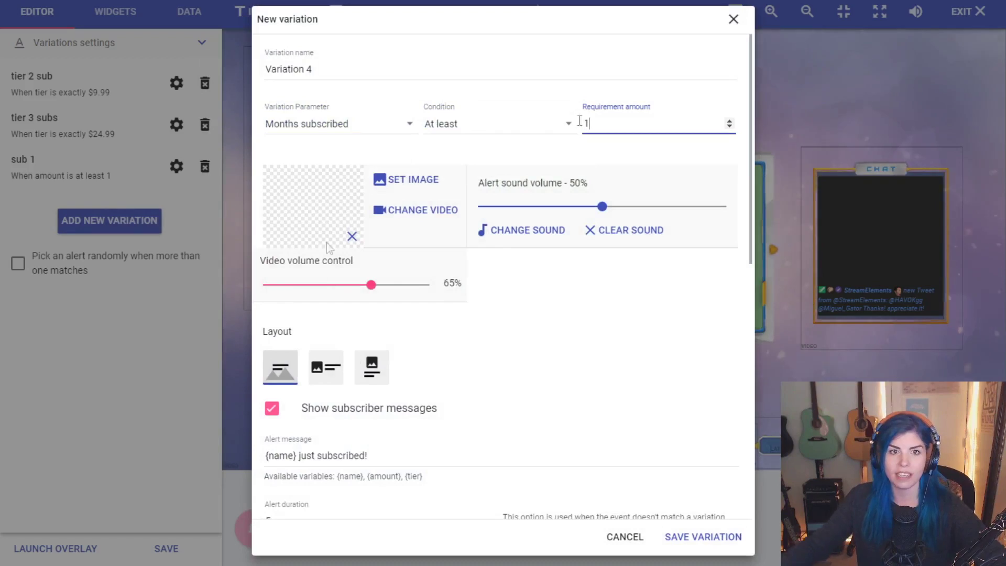
left_click(394, 182)
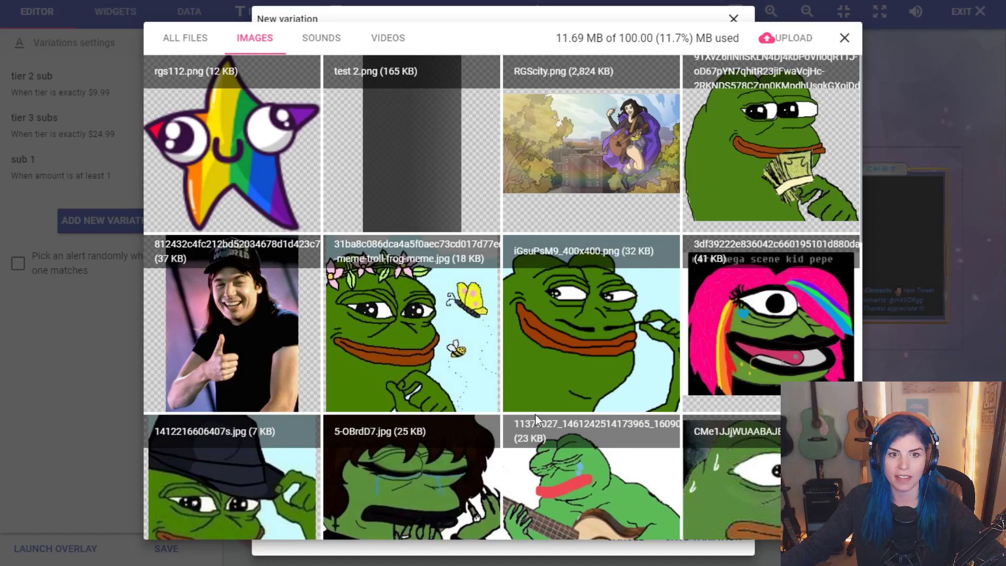
scroll(440, 404, "down", 3)
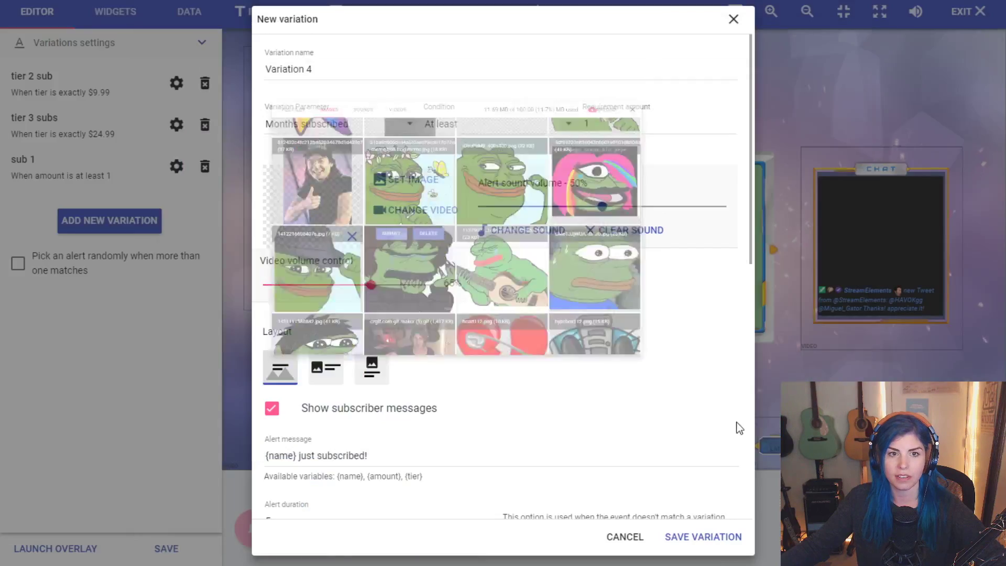
left_click(703, 536)
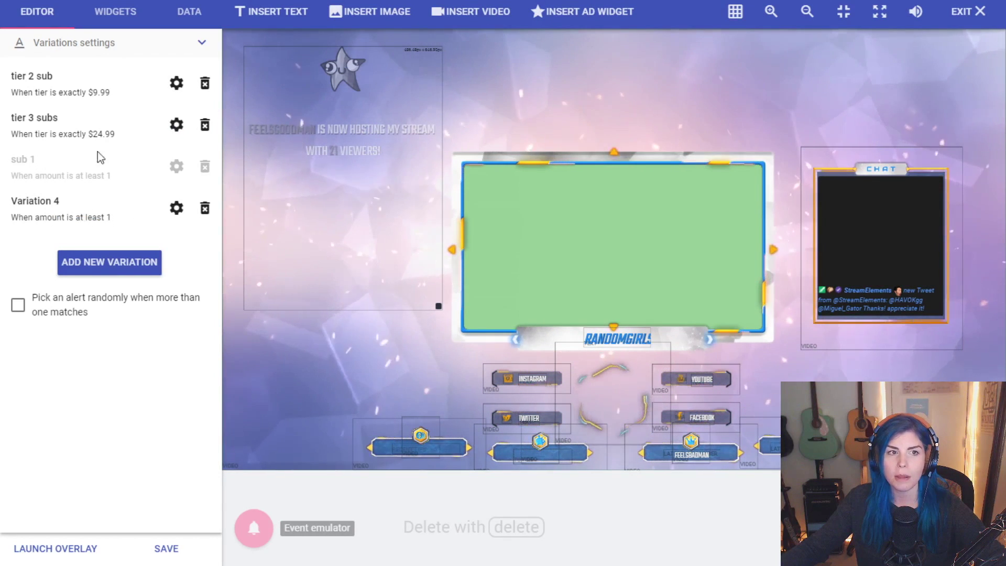
Turn on 'Pick an alert randomly when more than one matches' for the four sub variations.
left_click_drag(22, 161, 111, 176)
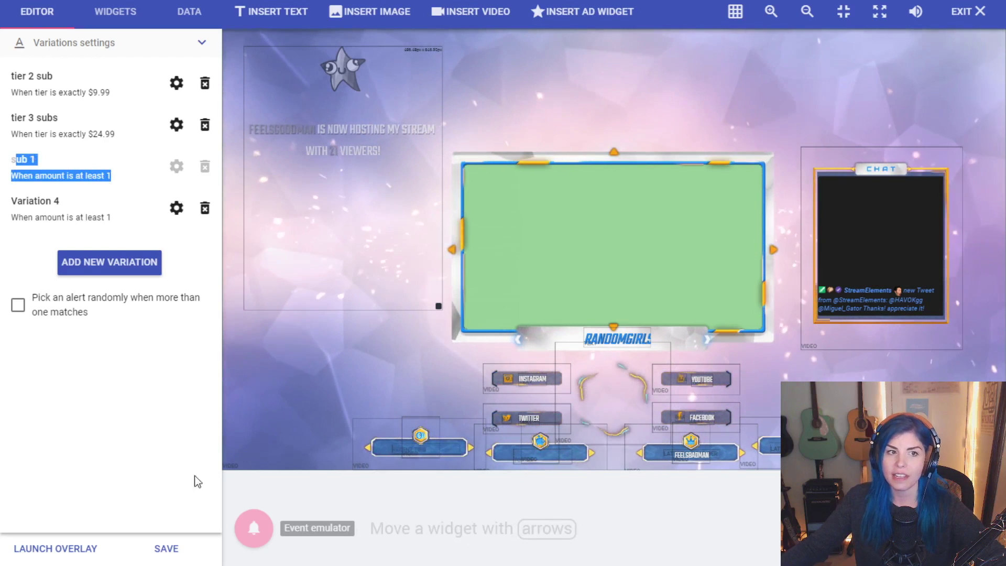
left_click(65, 217)
left_click_drag(21, 159, 79, 227)
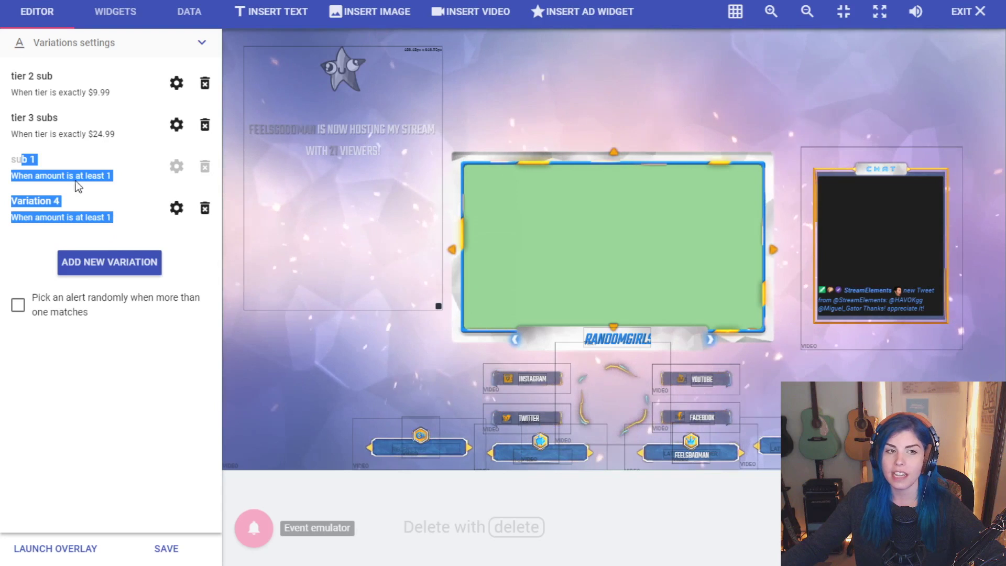
left_click(16, 164)
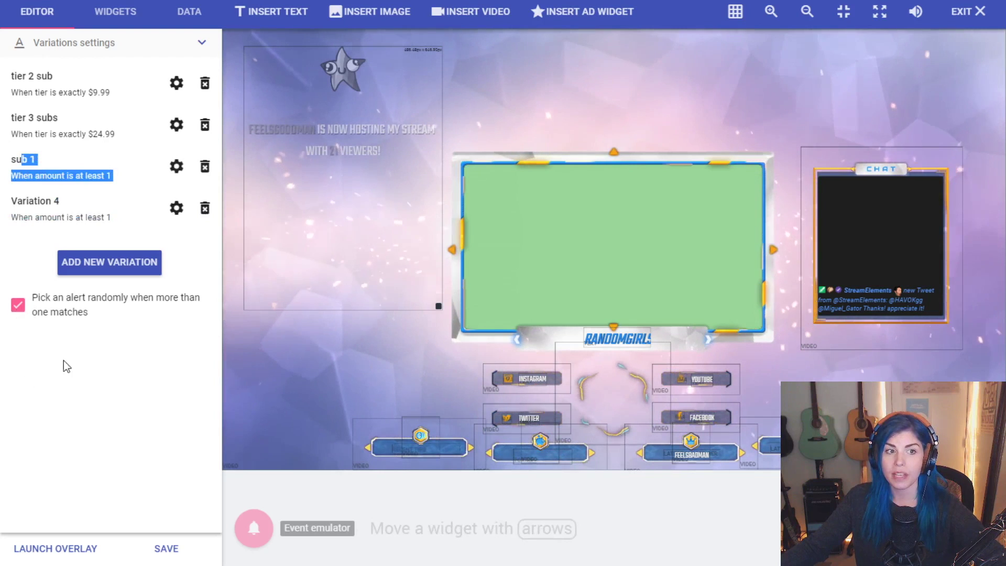
left_click(35, 201)
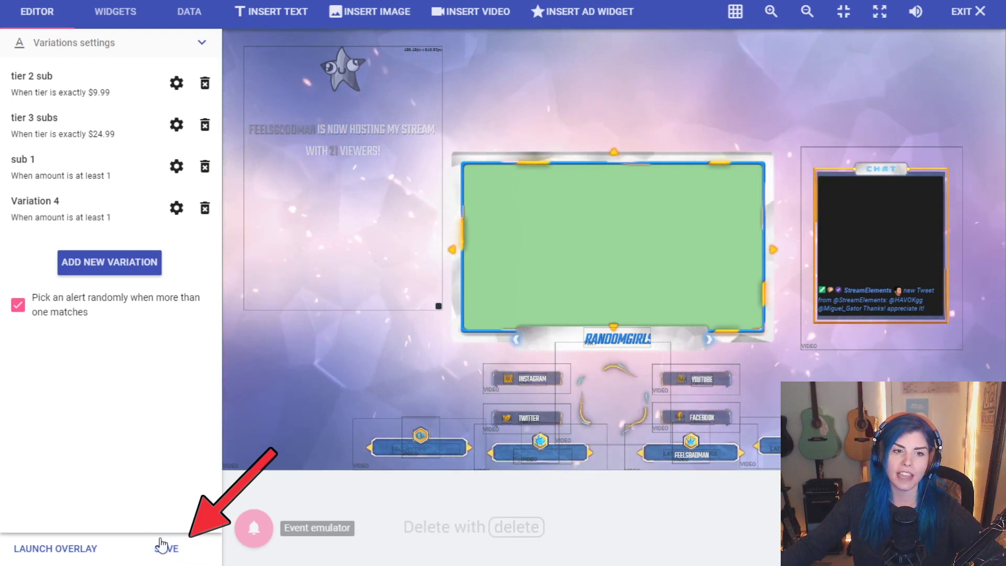
Fire two emulated subscriber events to preview the sub alert variations.
mouse_move(259, 528)
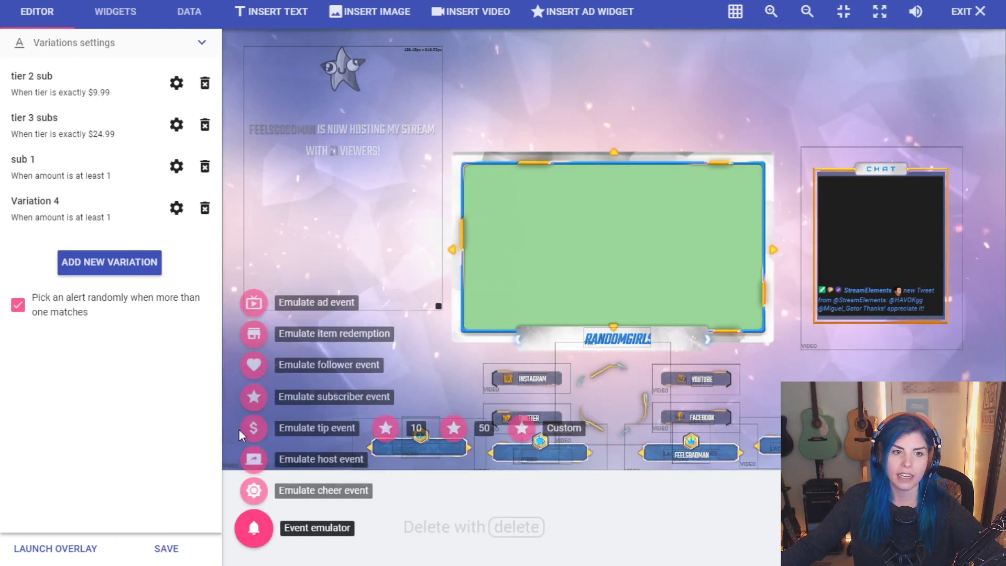
left_click(262, 403)
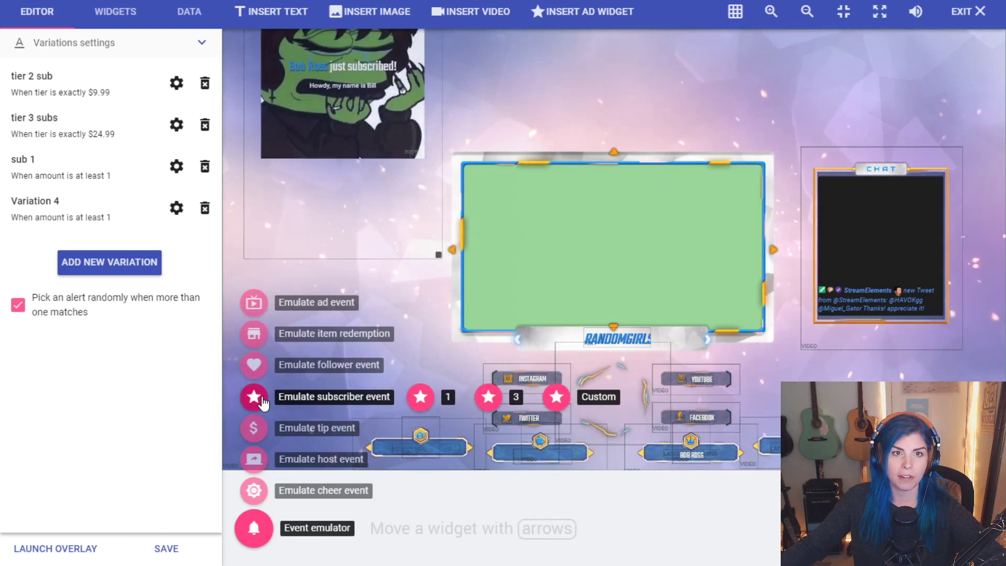
mouse_move(241, 412)
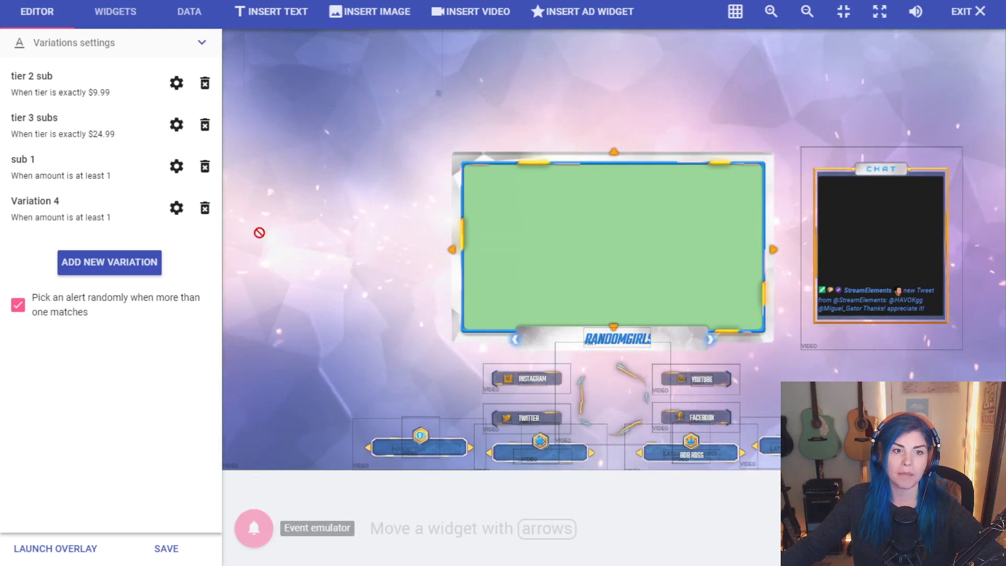
mouse_move(254, 527)
left_click(254, 396)
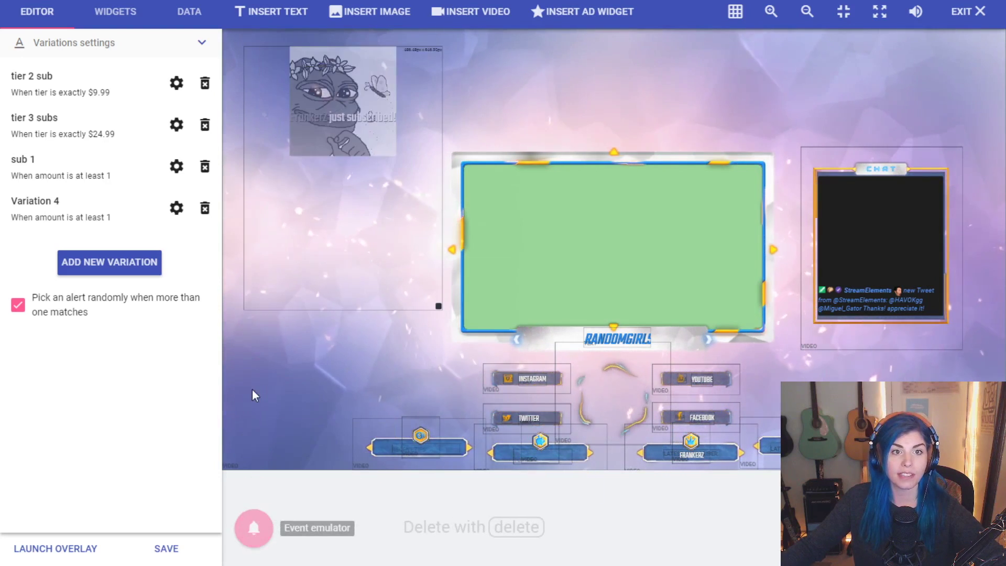
left_click(204, 45)
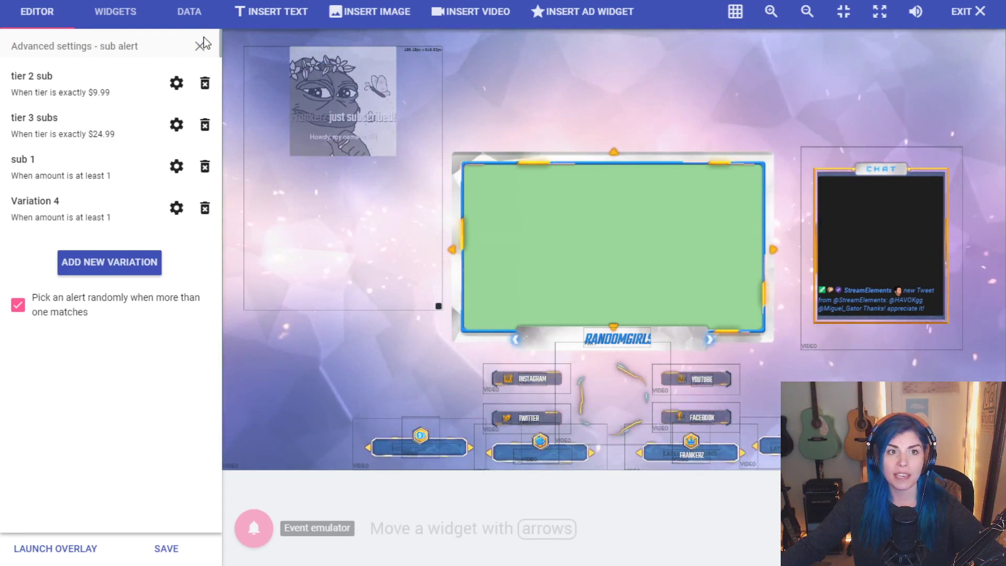
scroll(65, 339, "down", 2)
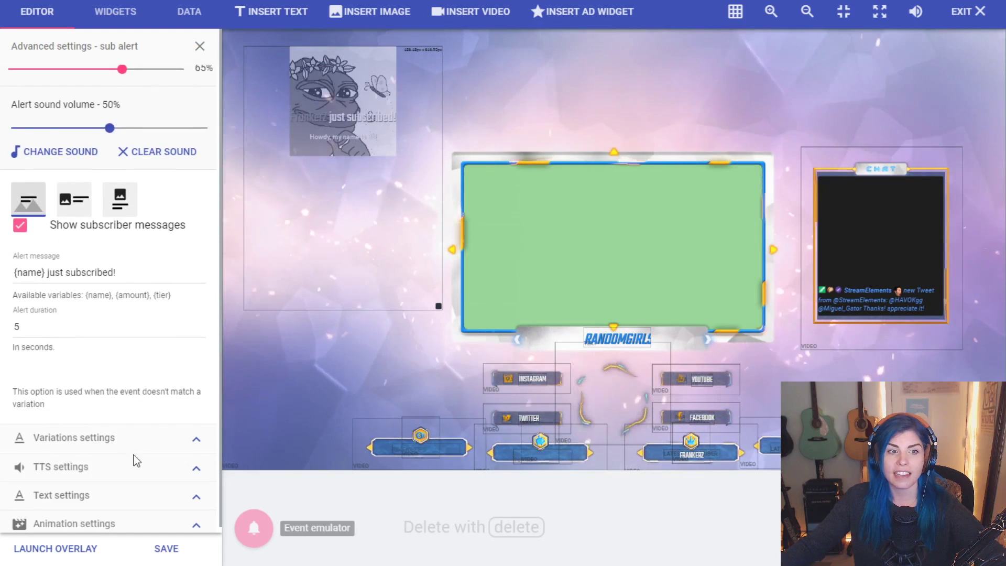
left_click(197, 444)
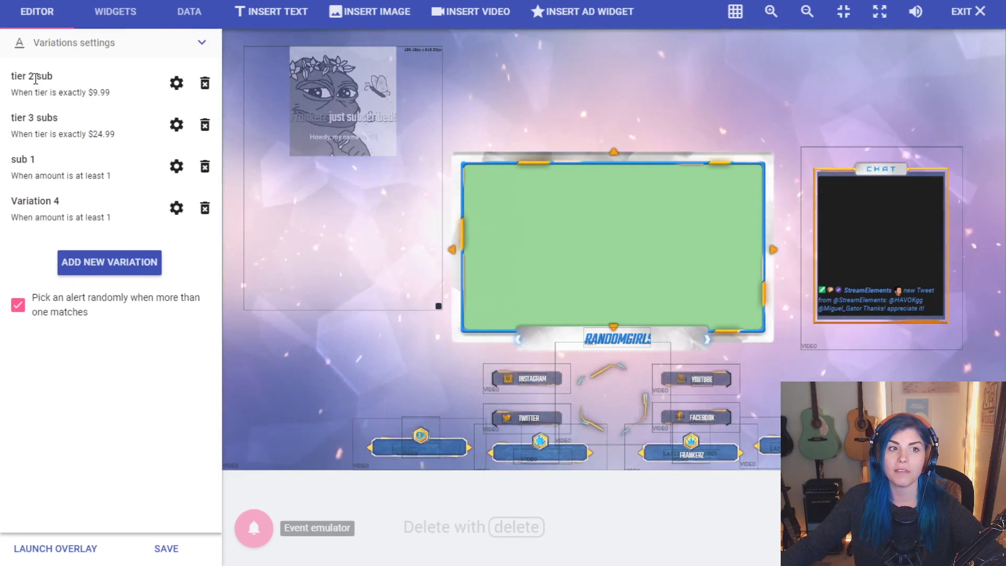
left_click_drag(31, 80, 69, 218)
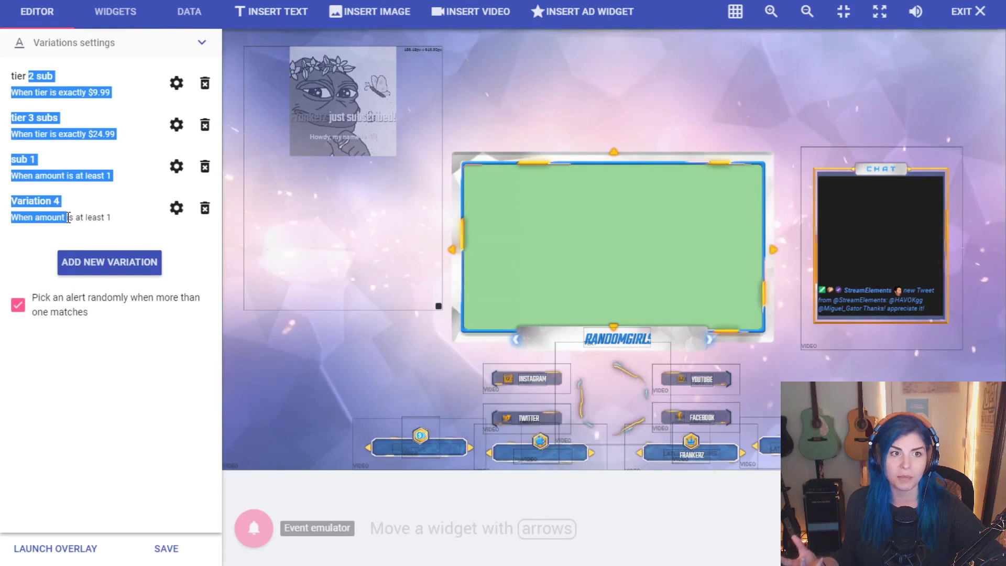
left_click(38, 176)
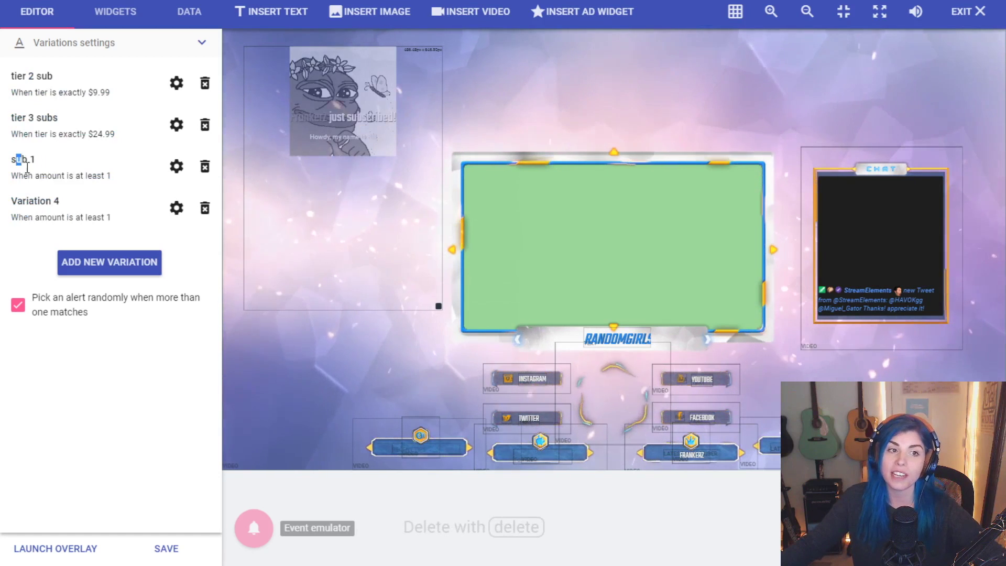
left_click_drag(27, 168, 106, 220)
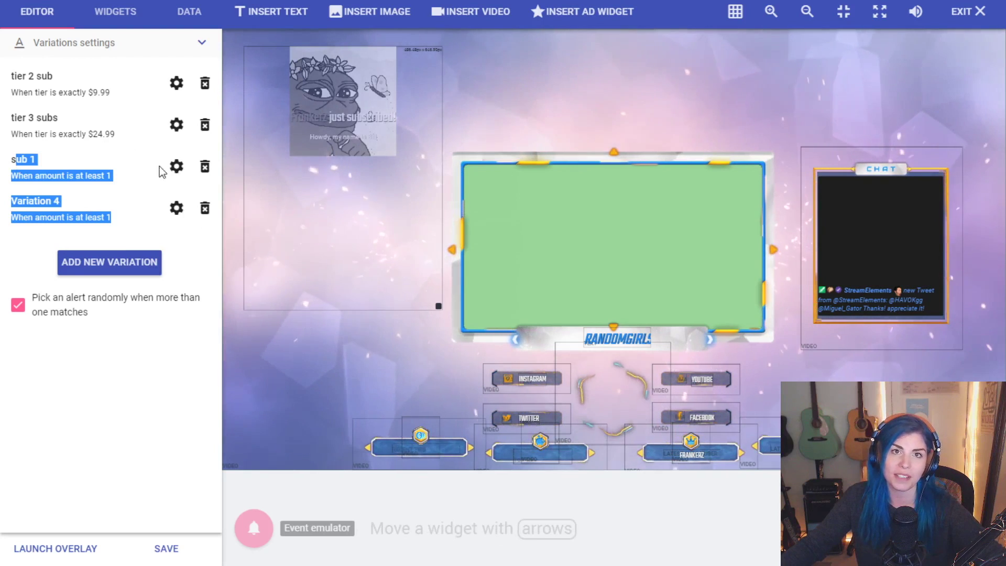
Delete Variation 4 and sub 1, then emulate a subscriber event to test the remaining tiers.
left_click(205, 208)
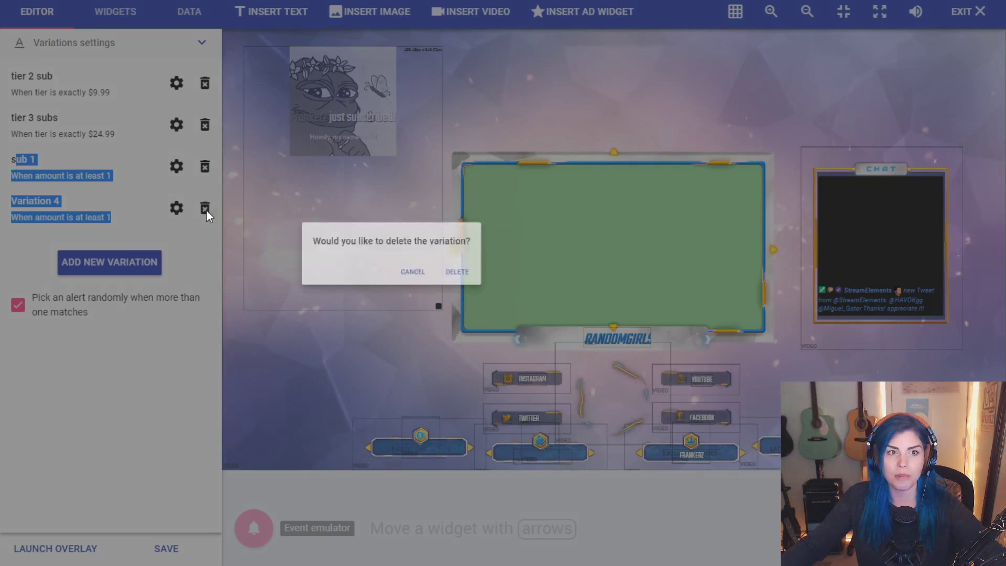
left_click(591, 305)
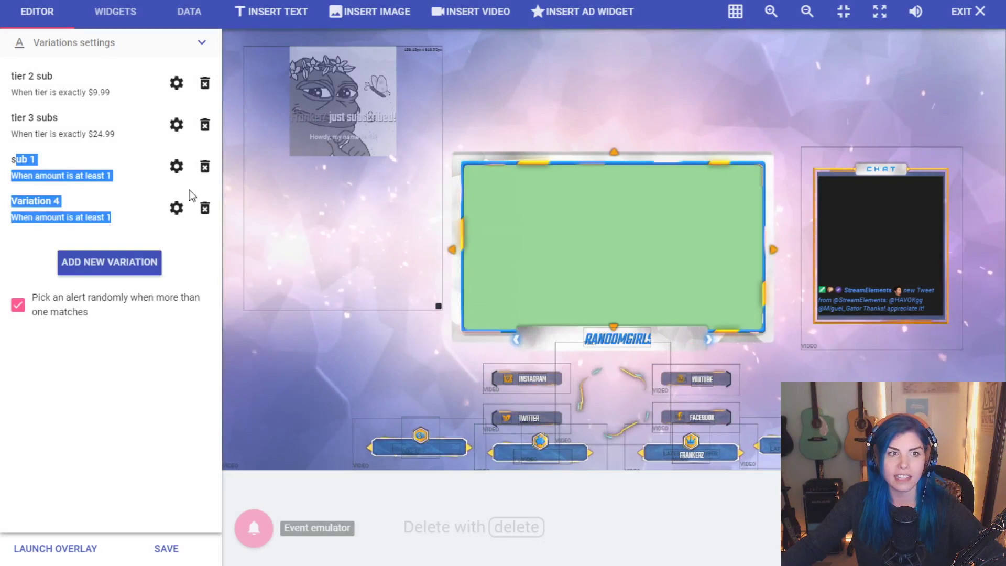
left_click(205, 167)
left_click(578, 316)
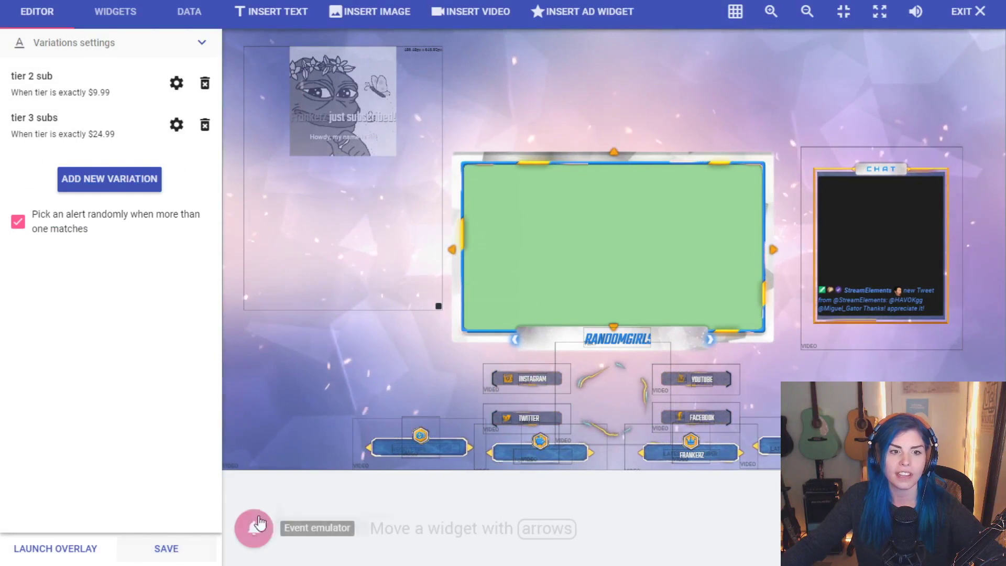
mouse_move(251, 524)
left_click(258, 408)
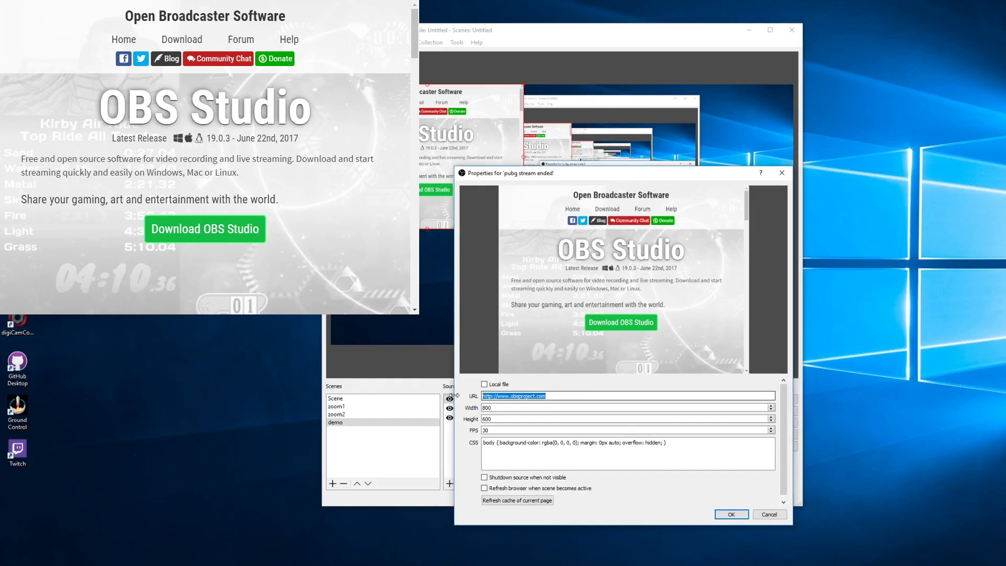
Paste the StreamElements overlay URL into the browser source's URL field, with width at 1920.
key("ctrl+v")
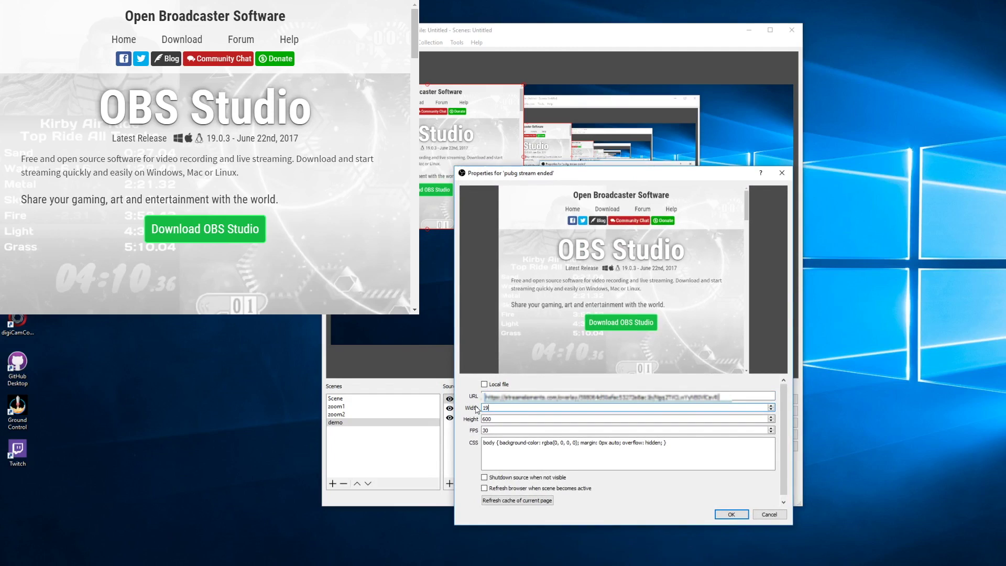
left_click(507, 418)
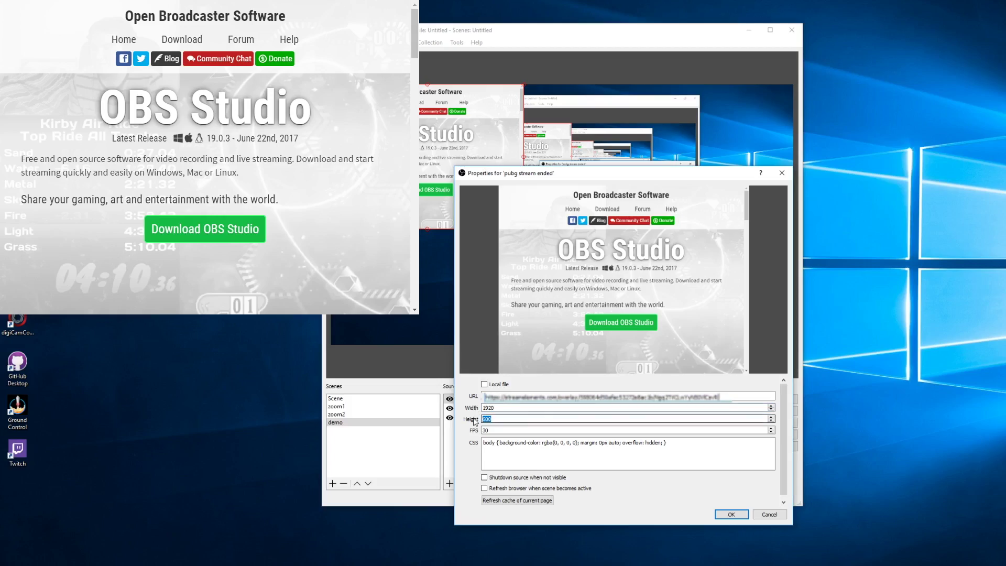